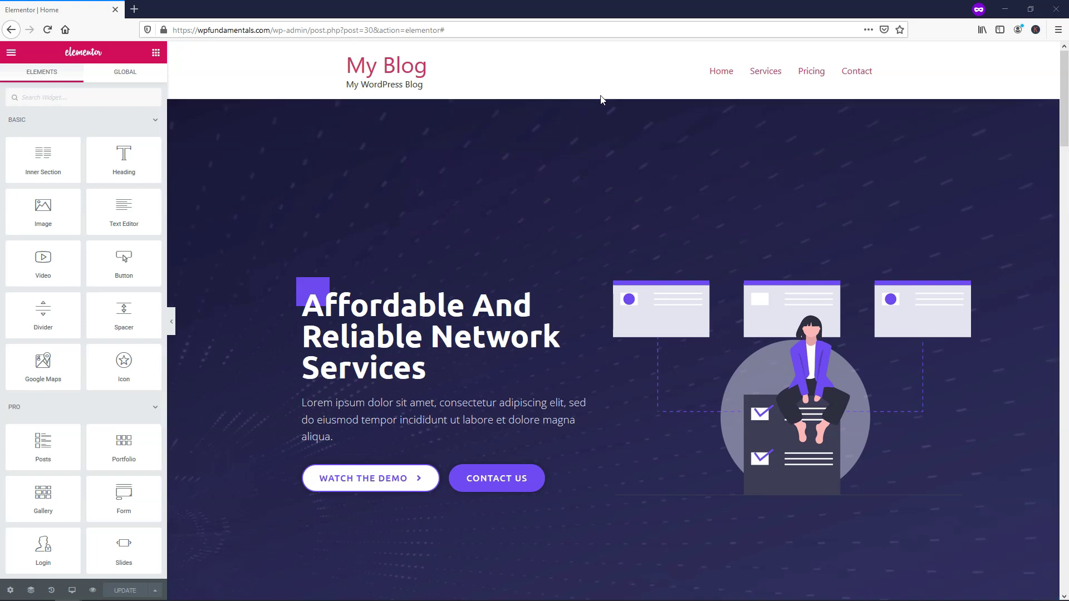
Step: Add a new empty section above the hero section and insert a Slides widget into it
click(600, 94)
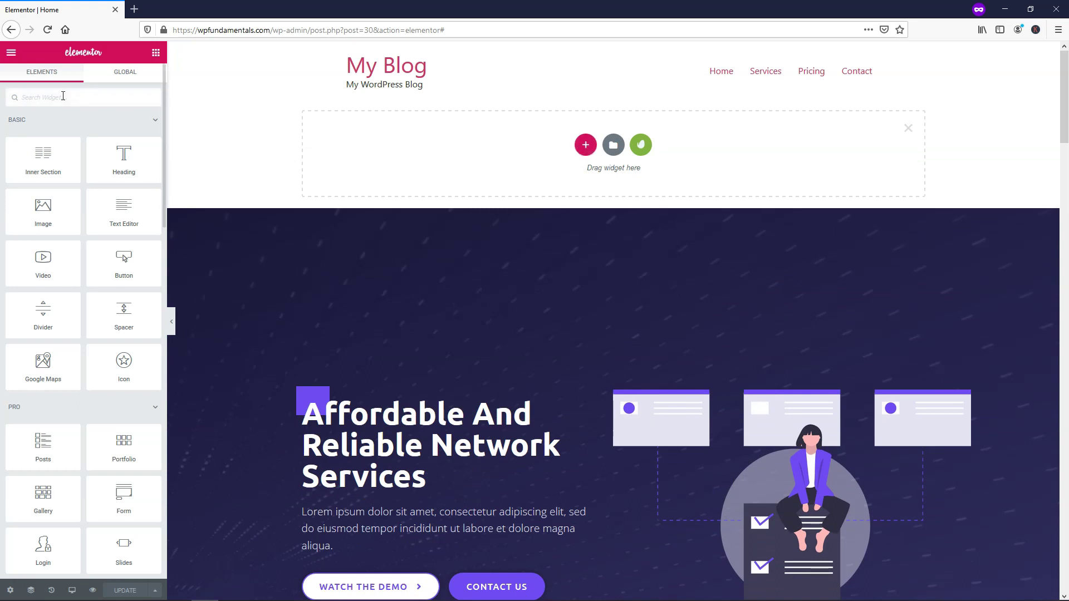
text(slides)
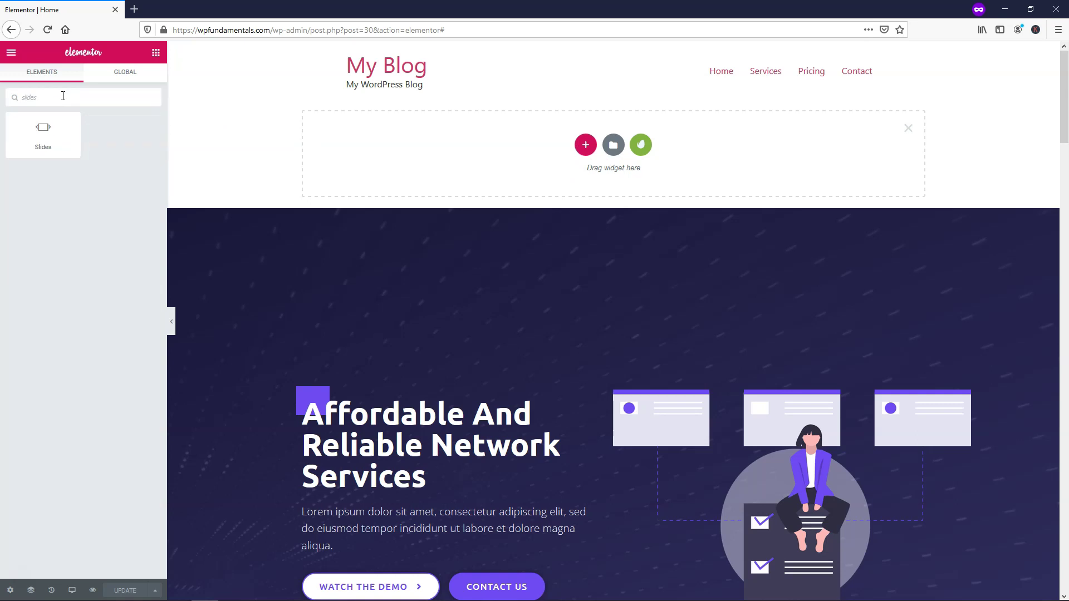
drag(43, 131, 523, 140)
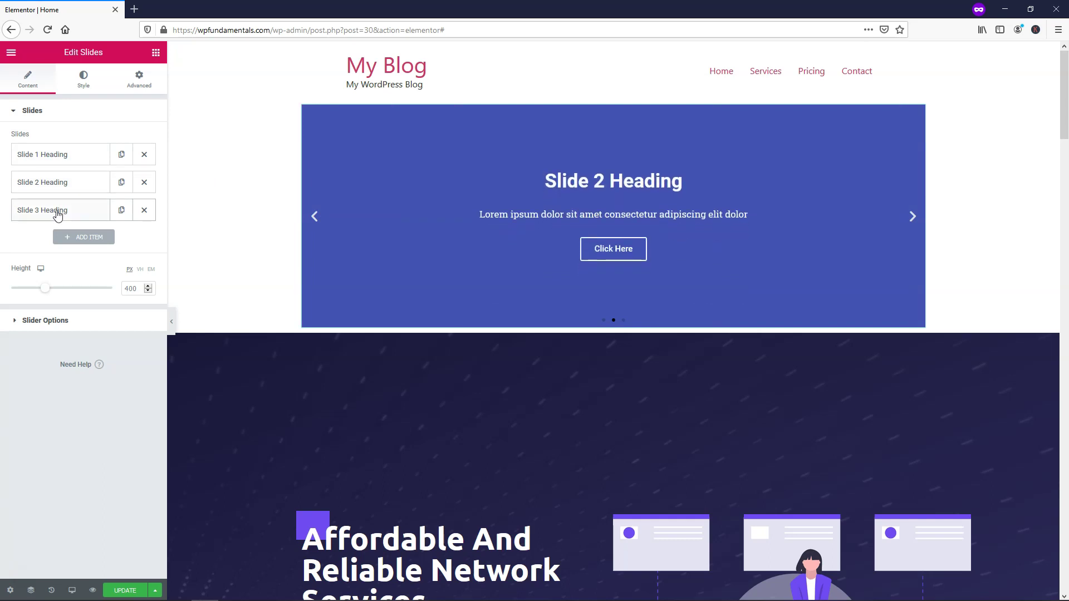
Step: Turn off Autoplay in the slider options and return to the list of slides
click(48, 320)
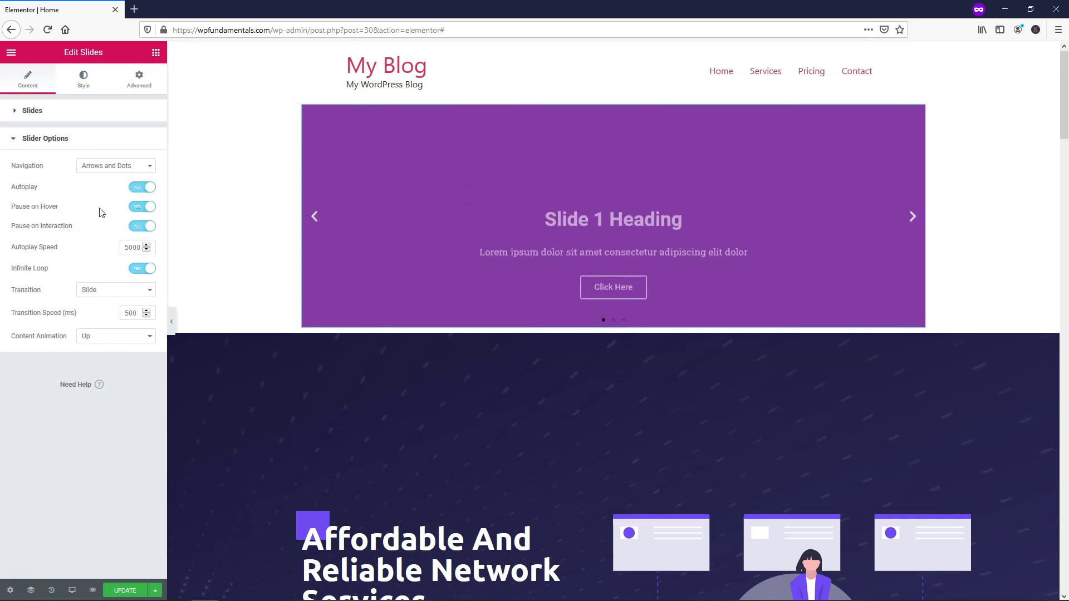
click(133, 189)
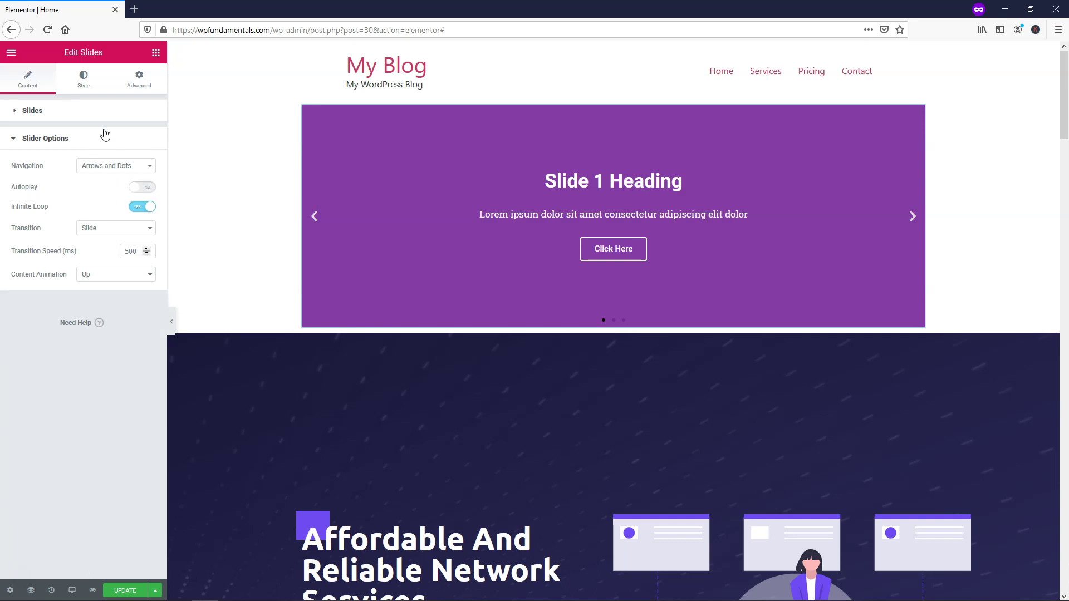
click(96, 111)
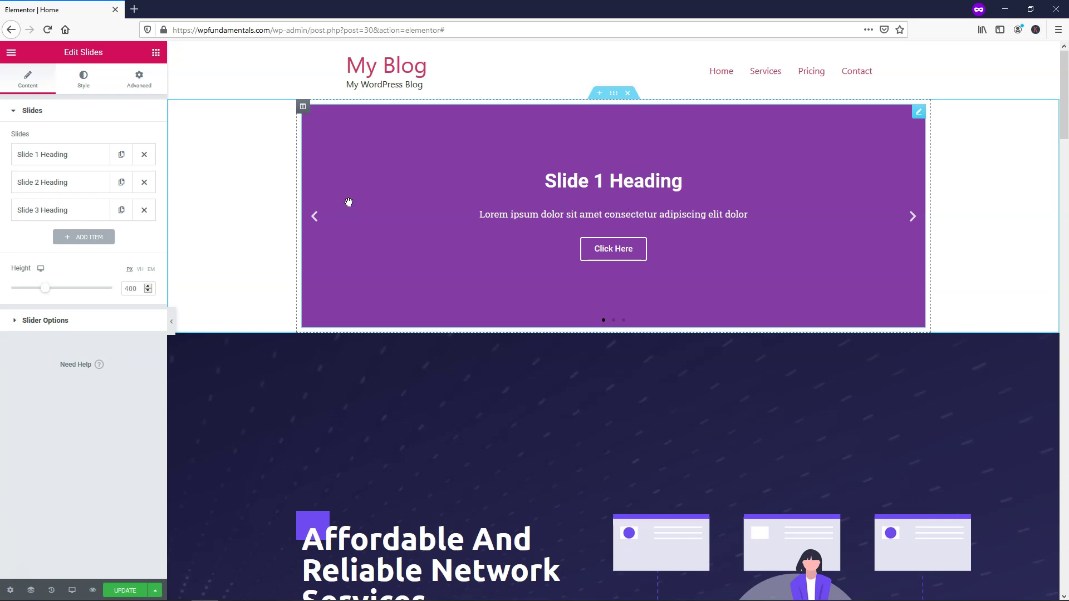
Step: Try duplicating the Slide 1 item twice, page through the slides, and remove both copies
click(122, 156)
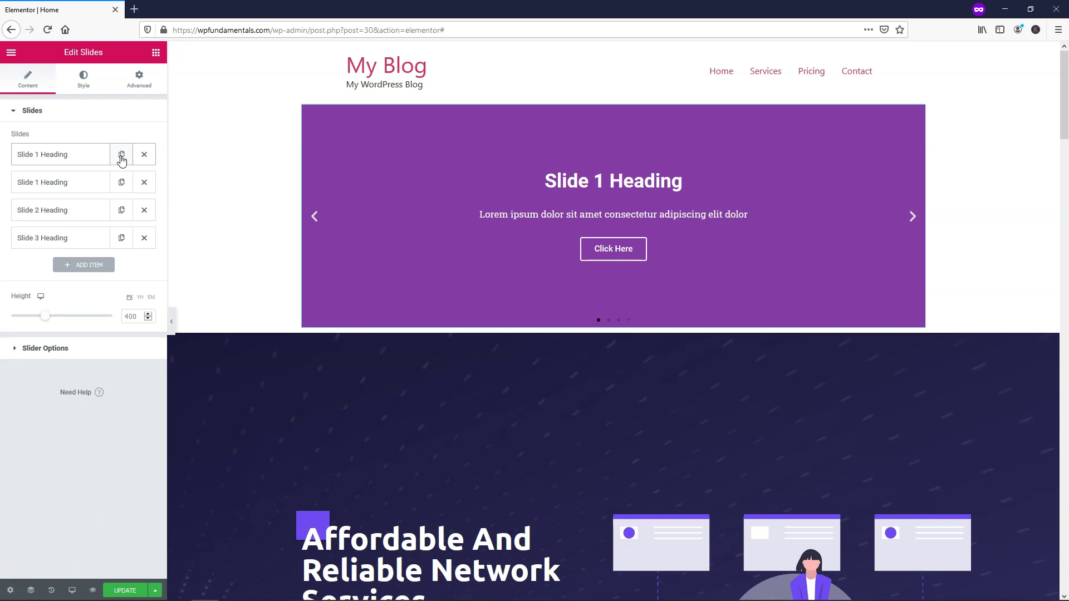
click(122, 183)
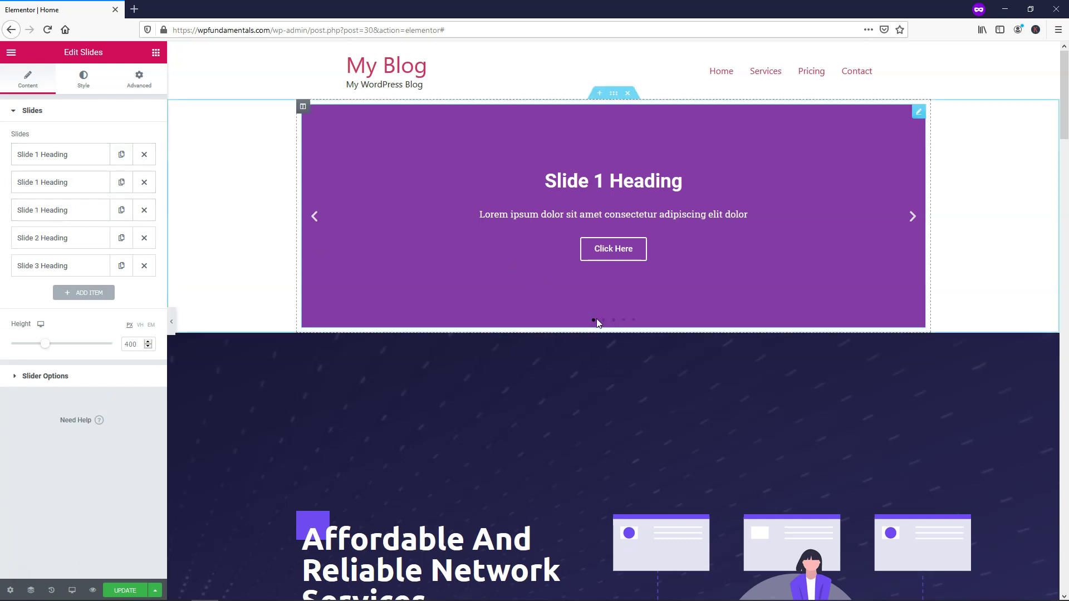
click(911, 224)
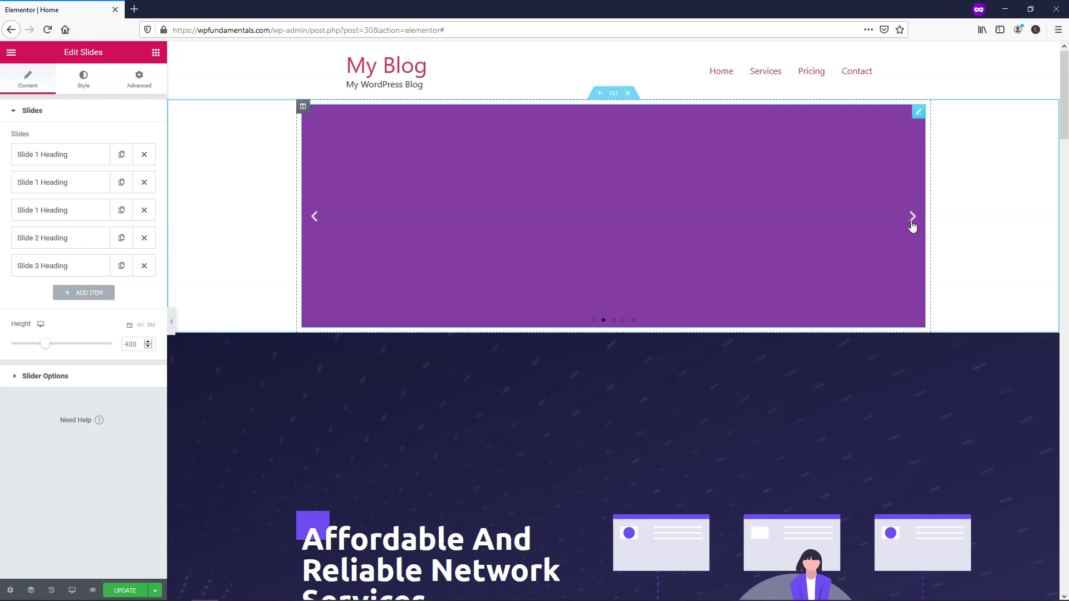
click(911, 224)
click(911, 224)
click(912, 225)
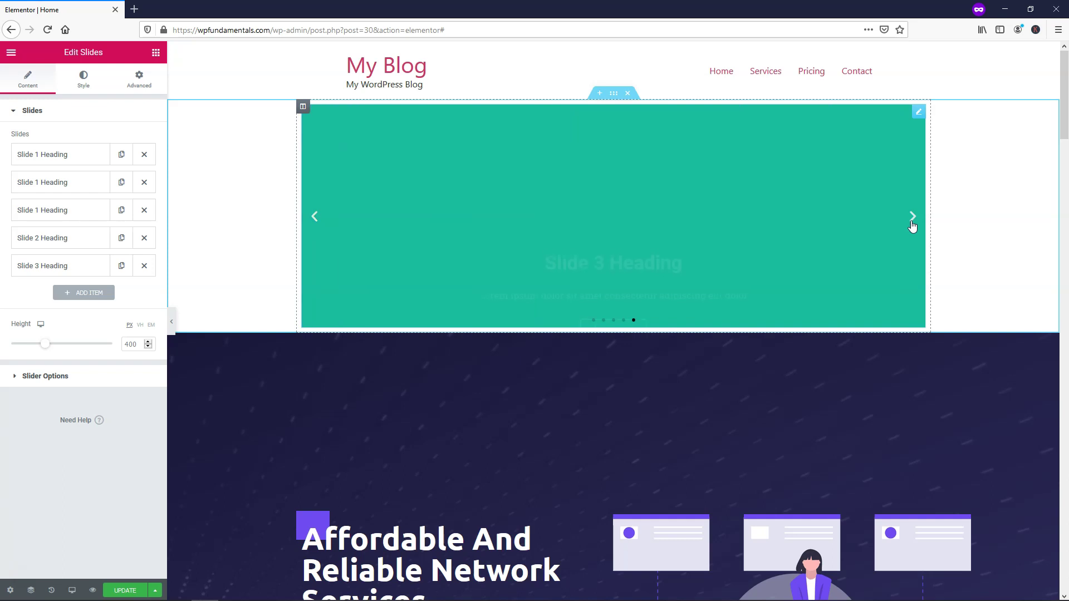
click(145, 188)
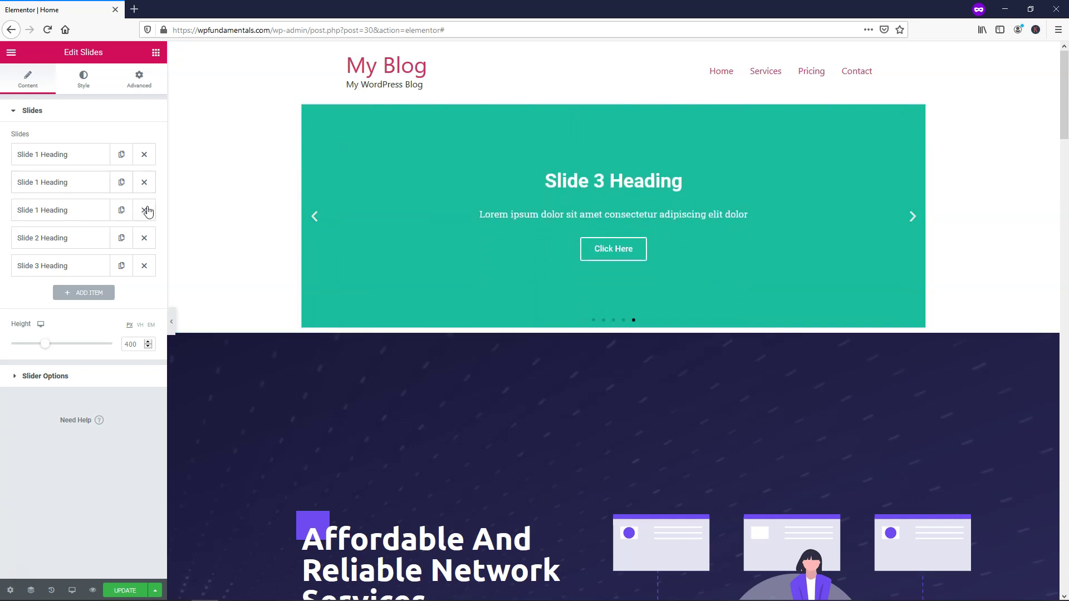
click(145, 188)
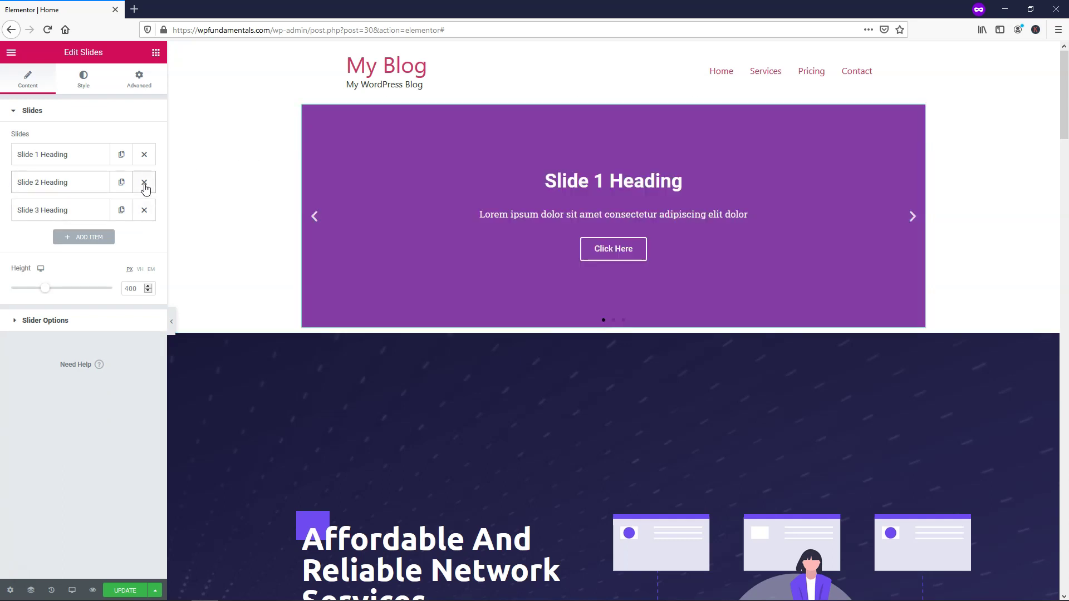
Step: Delete the Slide 3 item from the slides list
click(145, 209)
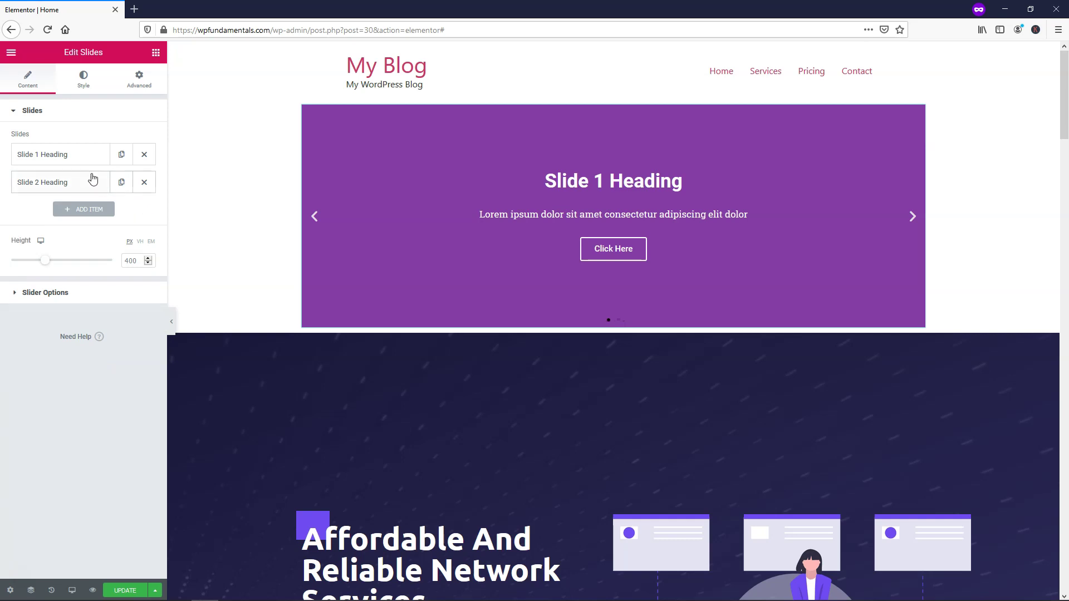
Step: Set the background color of Slide 1 to #1434C9, update the page, and check the slide in the preview
click(55, 157)
click(56, 156)
click(55, 156)
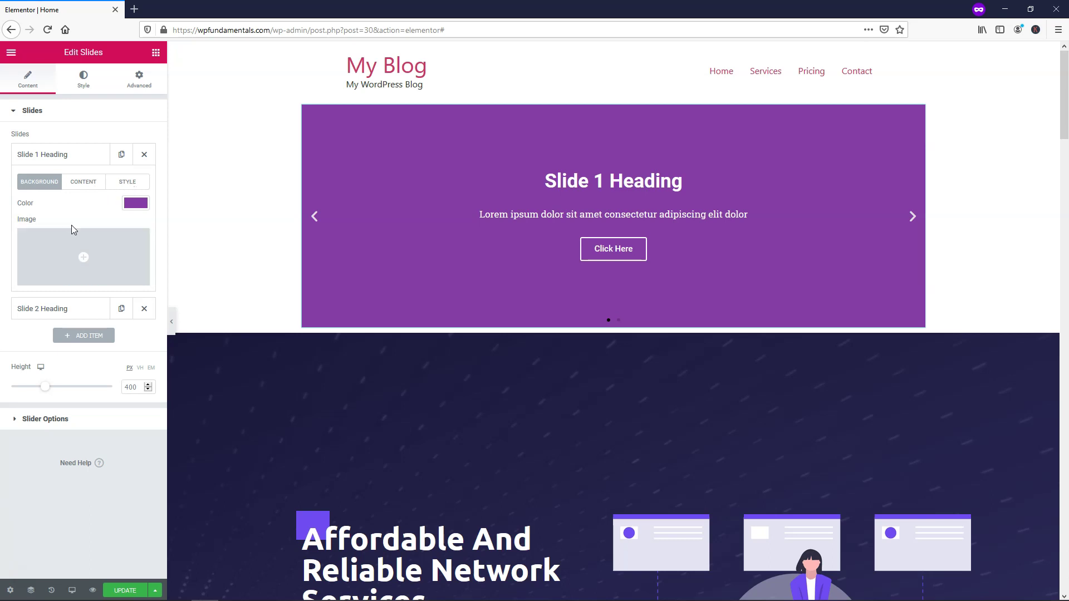
click(128, 207)
click(142, 235)
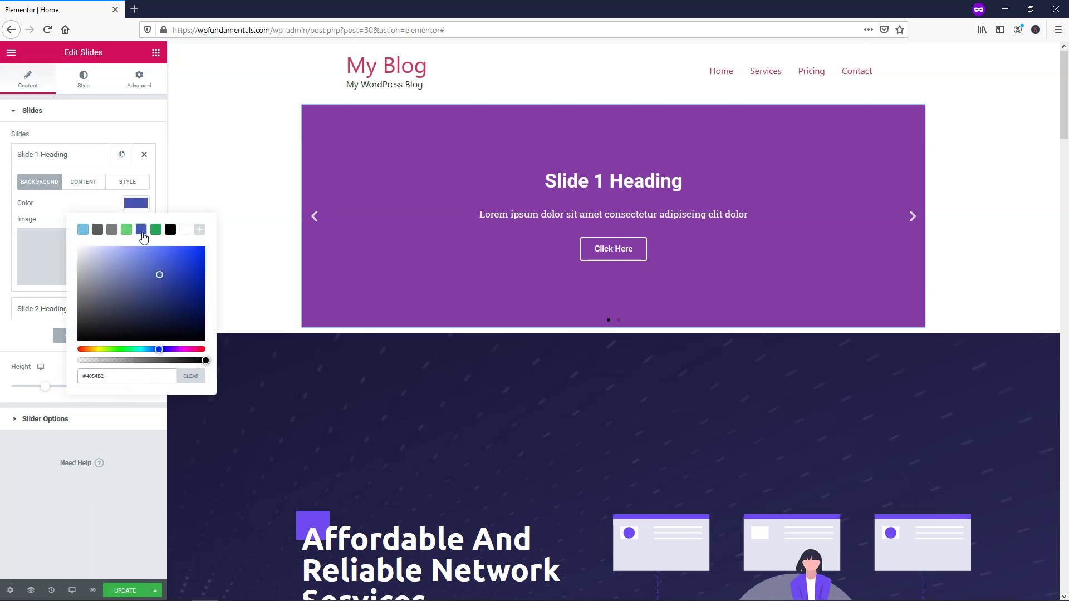
click(193, 266)
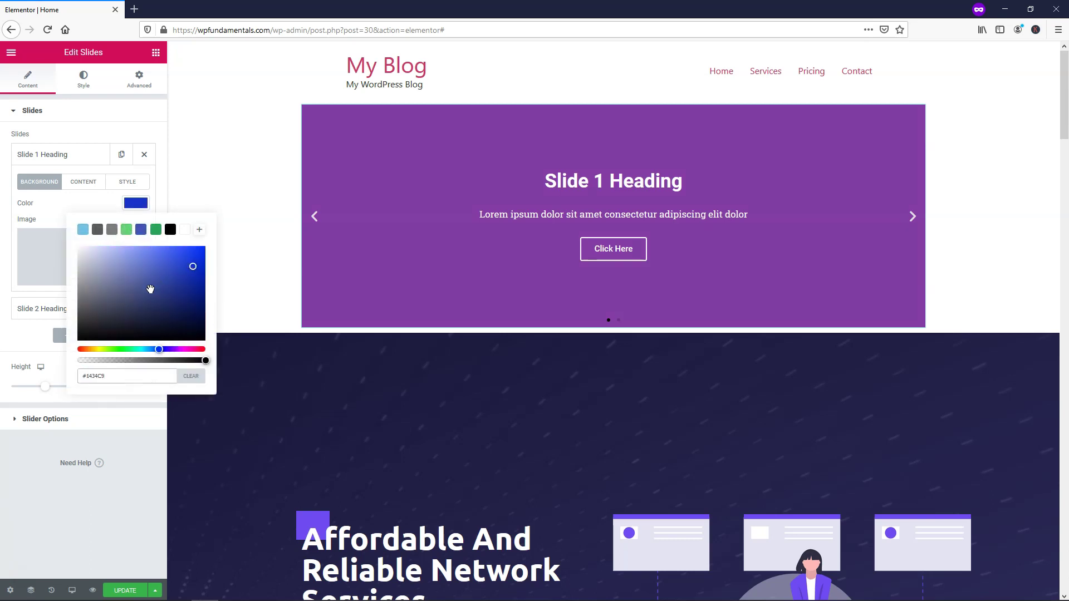
click(125, 590)
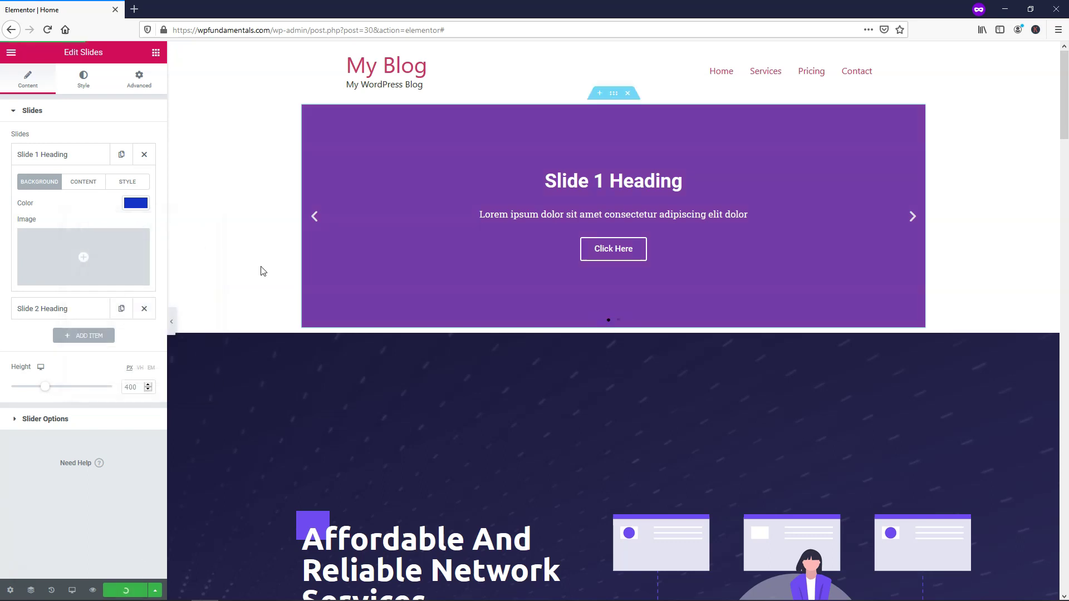
click(912, 217)
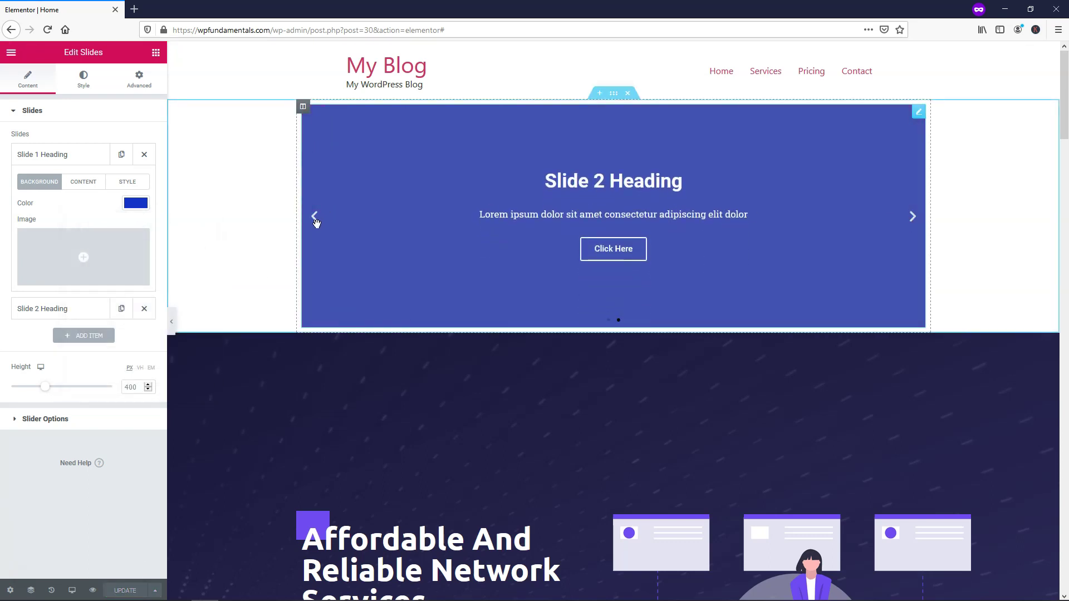
click(315, 217)
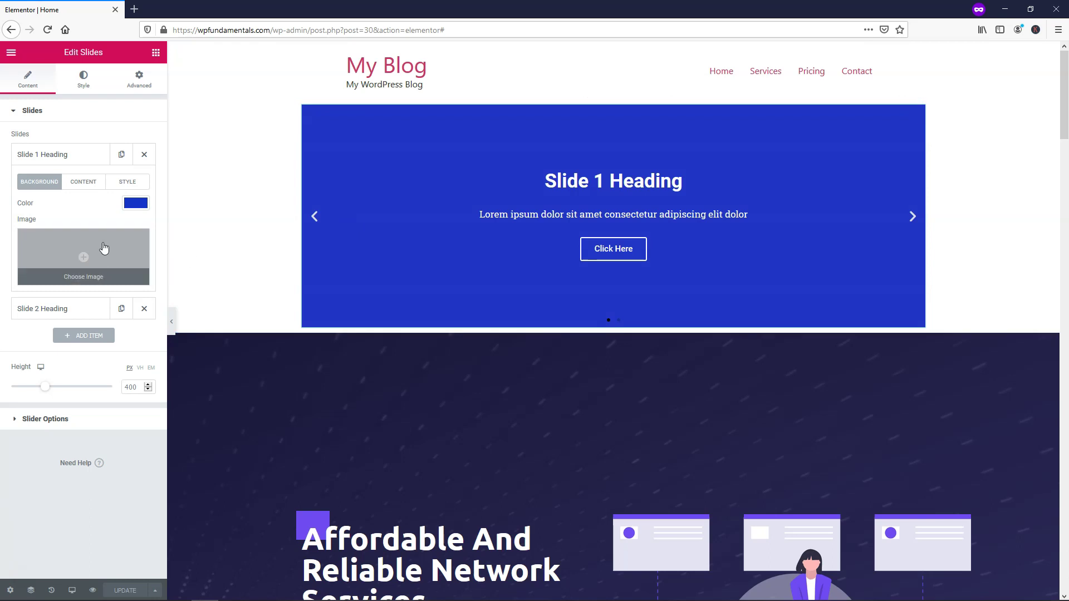
Step: Set the Nature.jpg image from the media library as the background of Slide 1
click(85, 261)
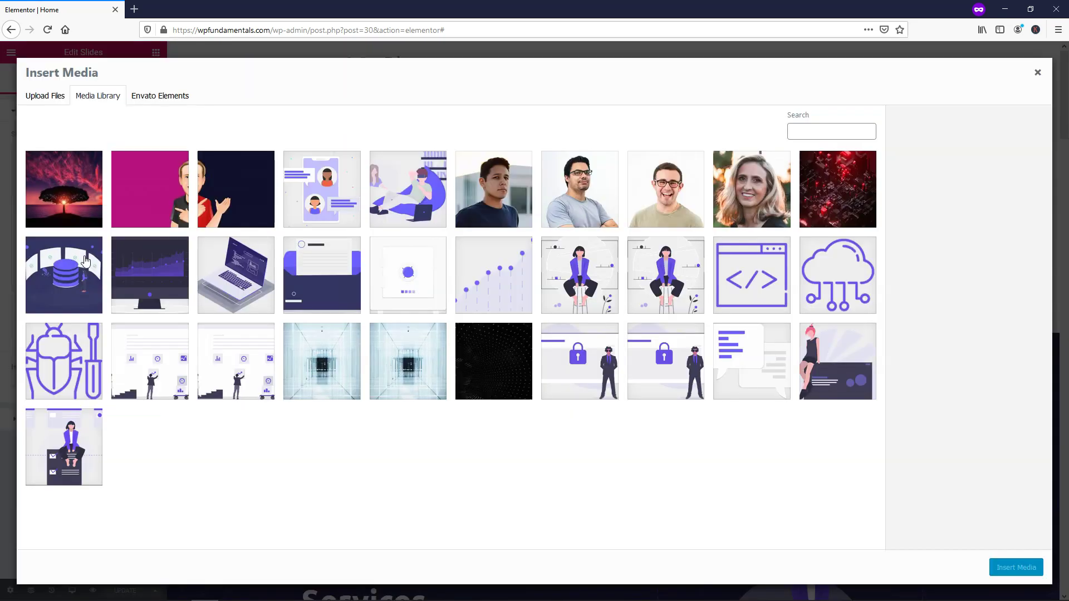
click(66, 185)
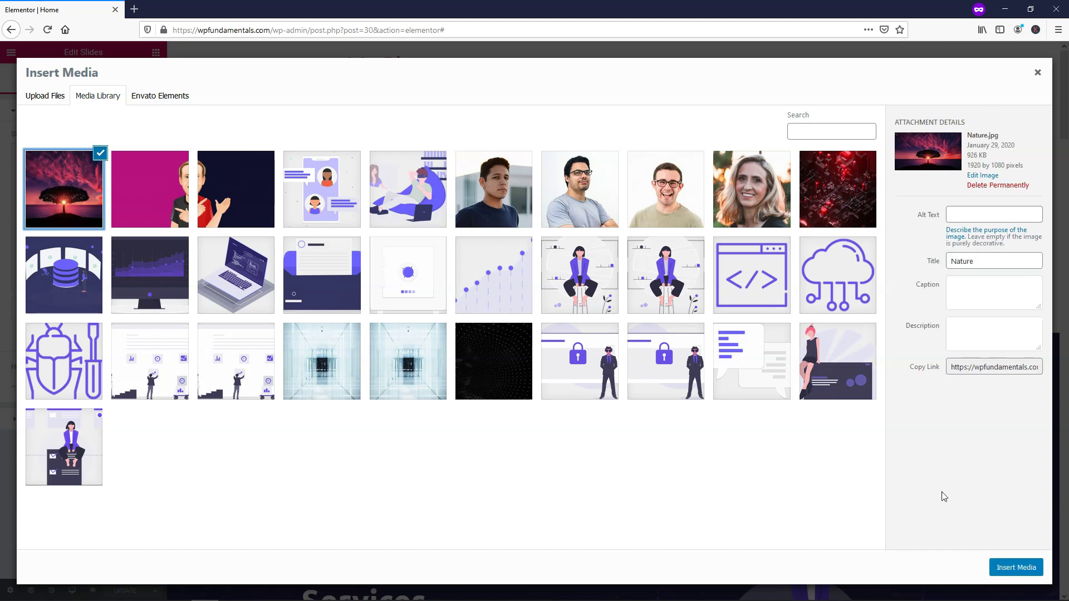
click(1006, 566)
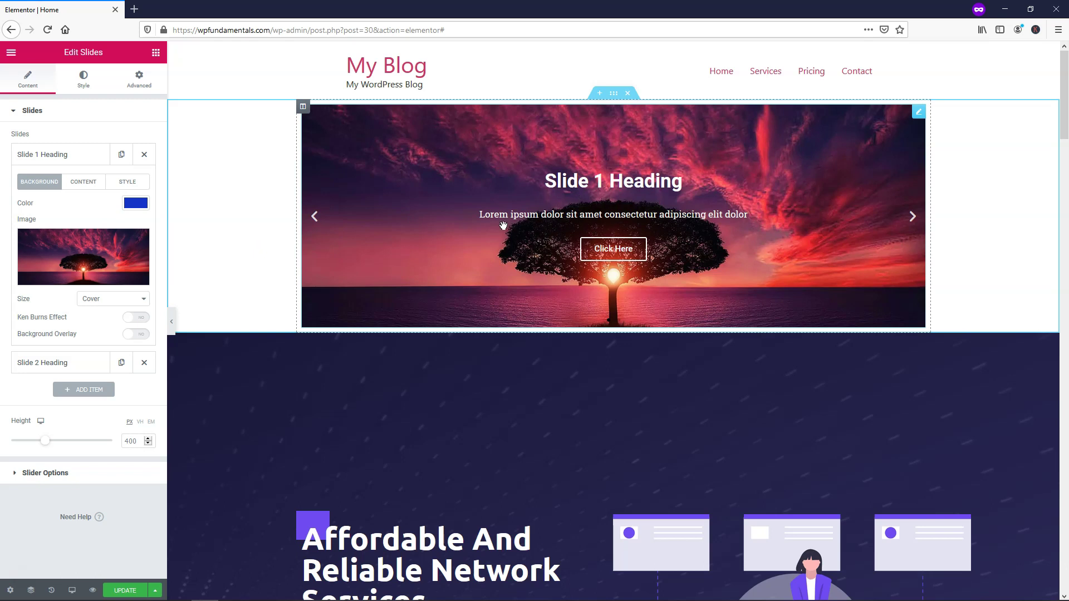
Step: Try the Contain and Auto sizes for Slide 1's background image and return it to Cover
click(115, 305)
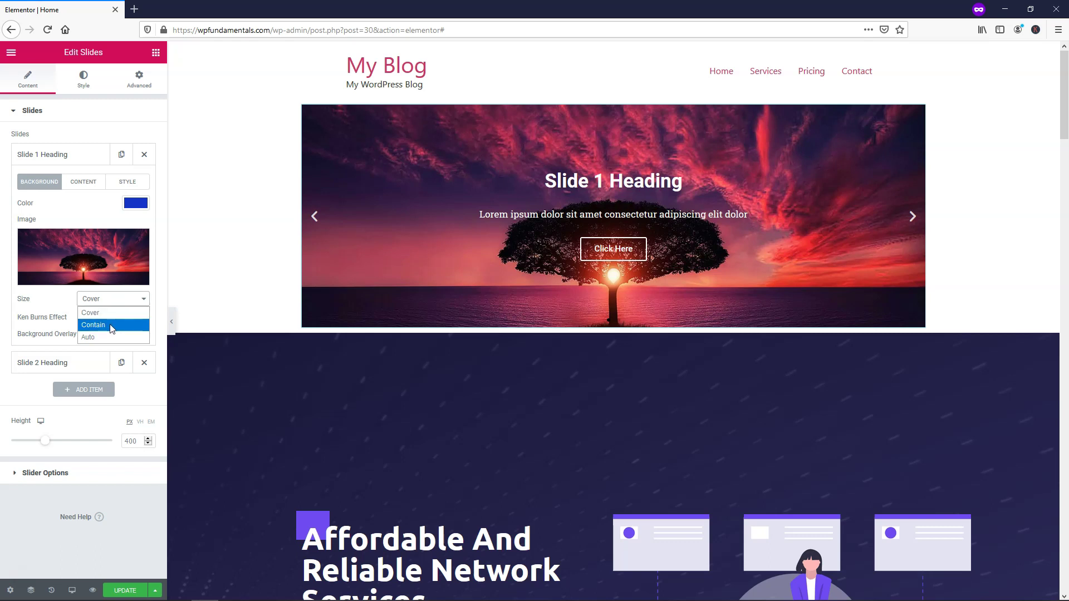
click(113, 325)
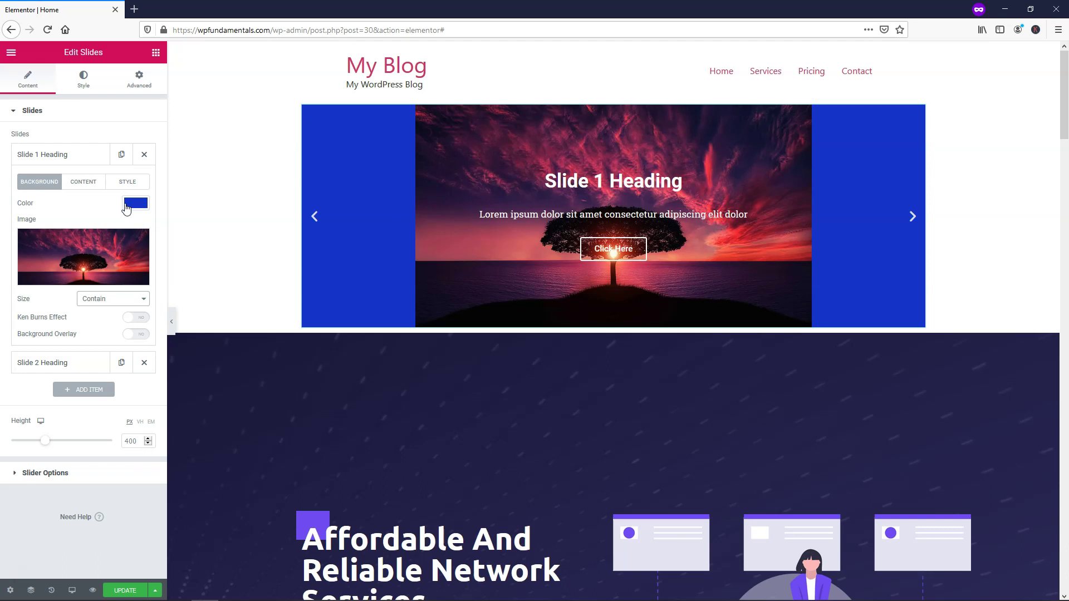
click(121, 300)
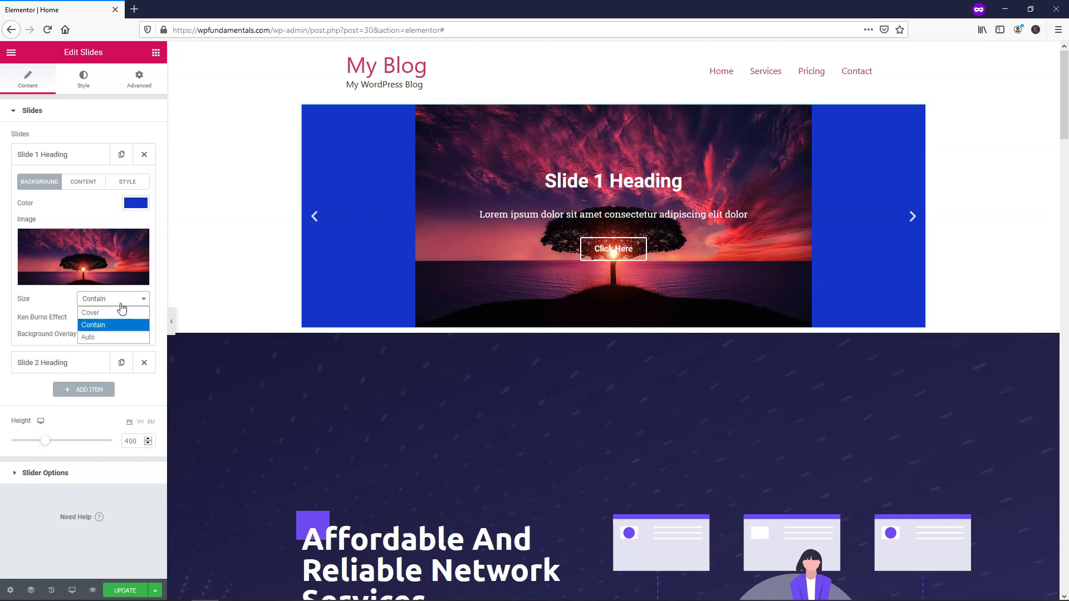
click(104, 337)
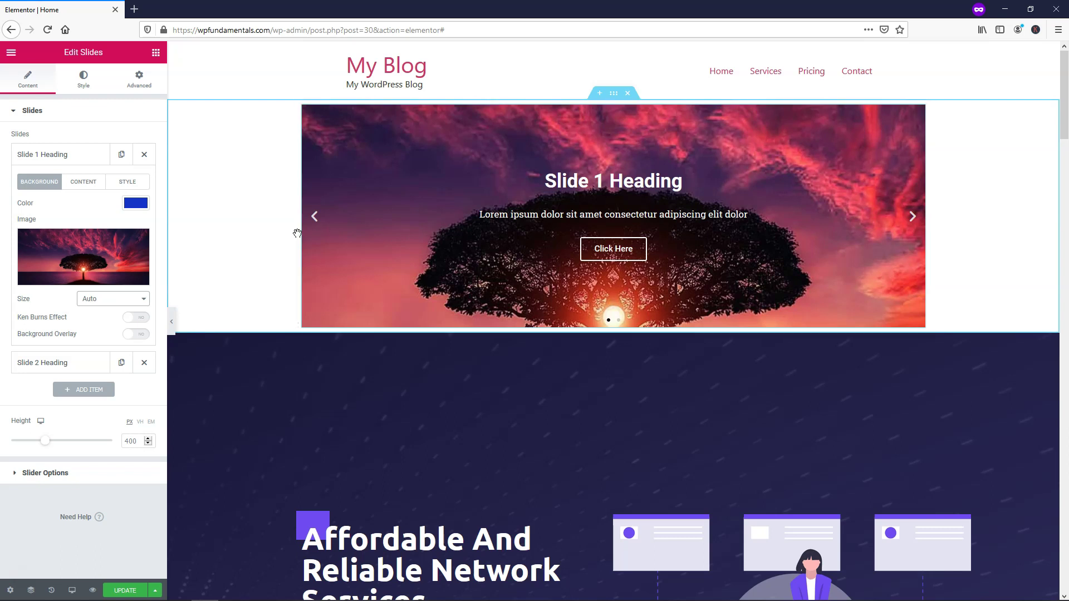
click(121, 299)
click(121, 313)
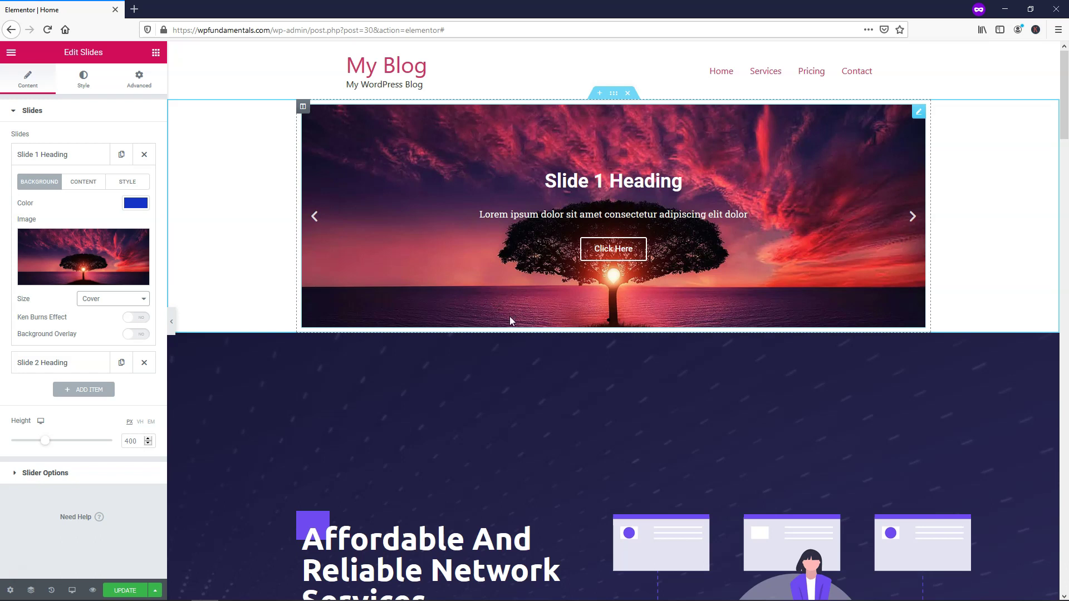
Step: Try the Ken Burns effect and a background overlay colored rgba(240, 13, 13, 0.5) on Slide 1, and turn both off
click(144, 319)
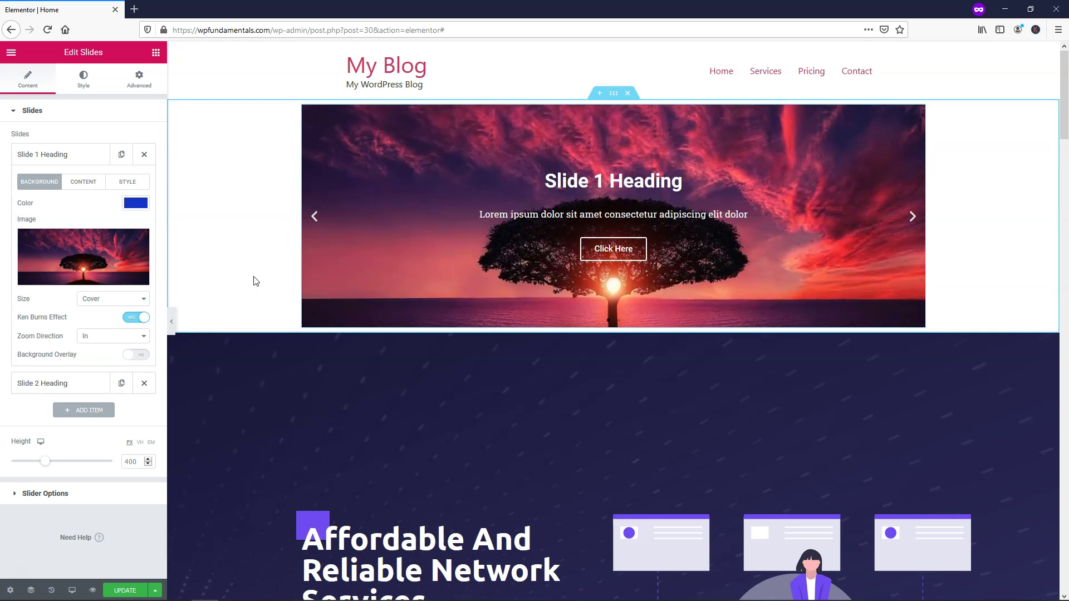
click(126, 320)
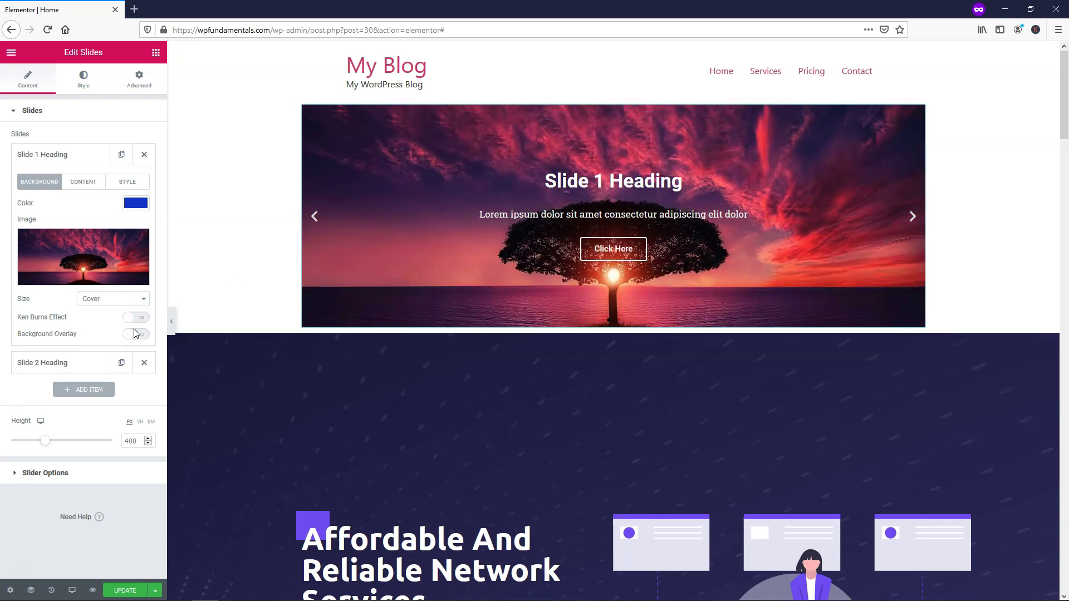
click(144, 336)
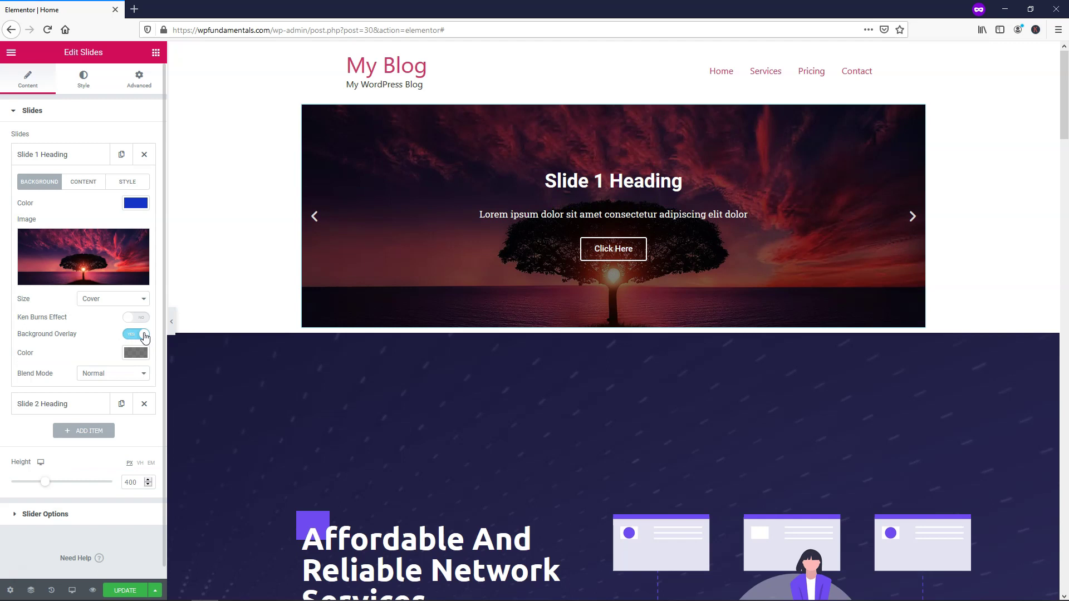
click(136, 354)
drag(179, 413, 198, 402)
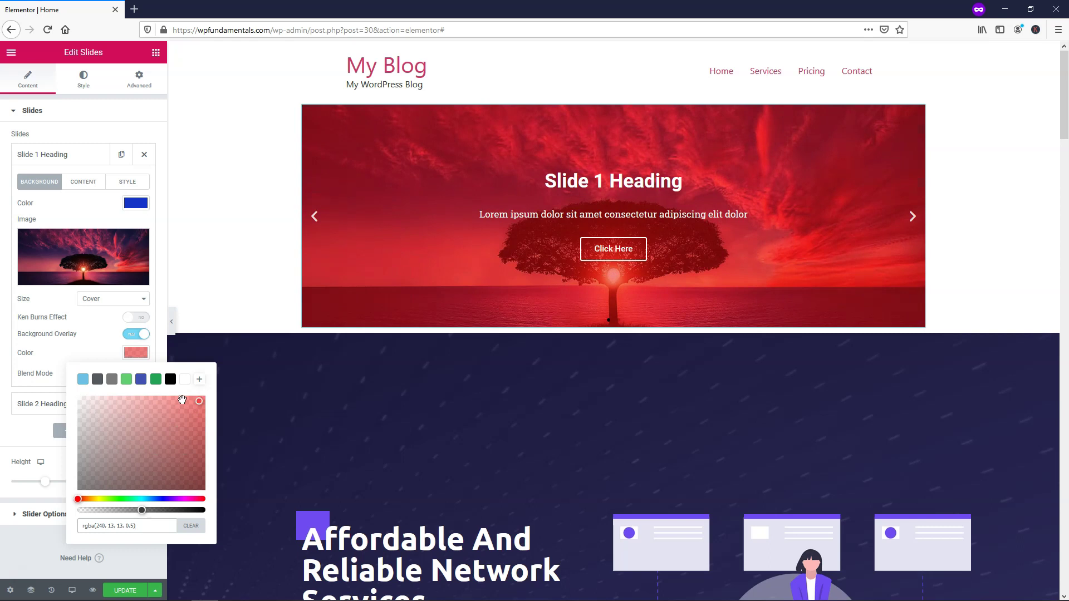
click(126, 336)
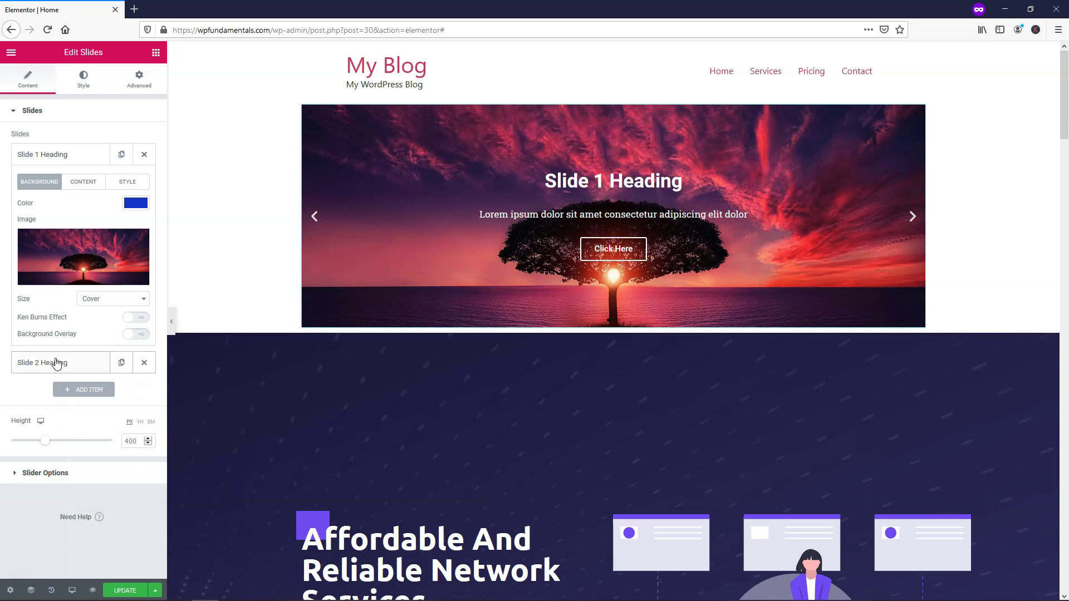
Step: Set the Me-Right.jpg image from the media library as the background of Slide 2
click(24, 363)
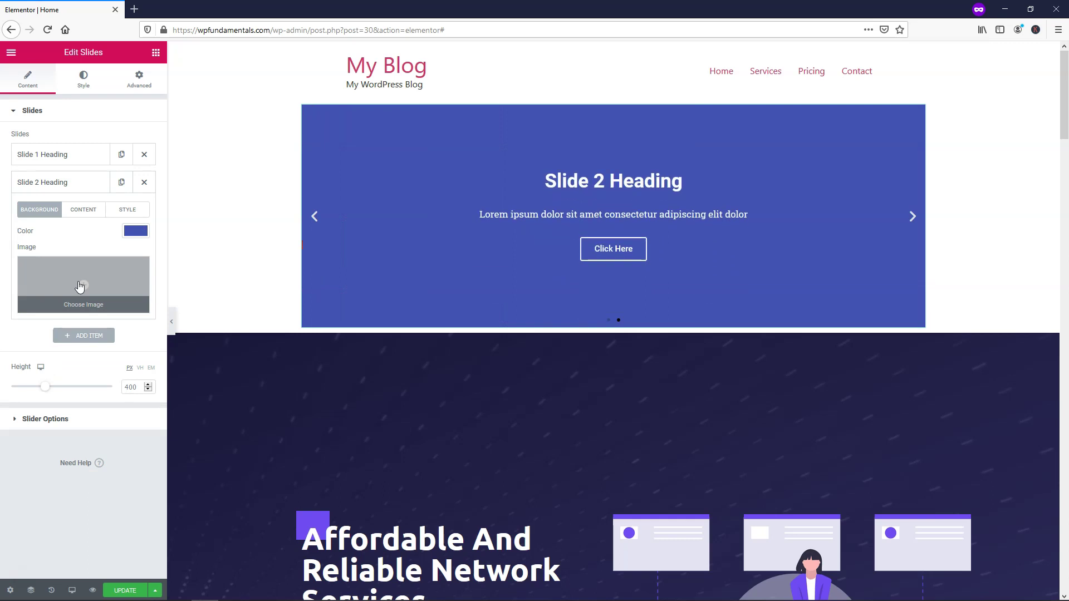
click(80, 286)
click(157, 212)
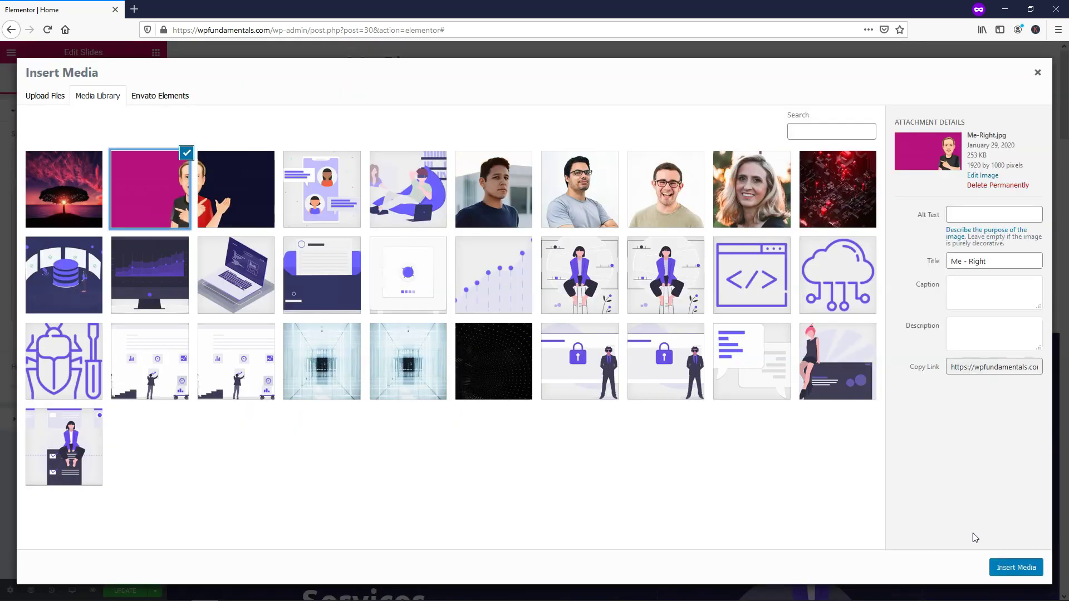
click(1014, 567)
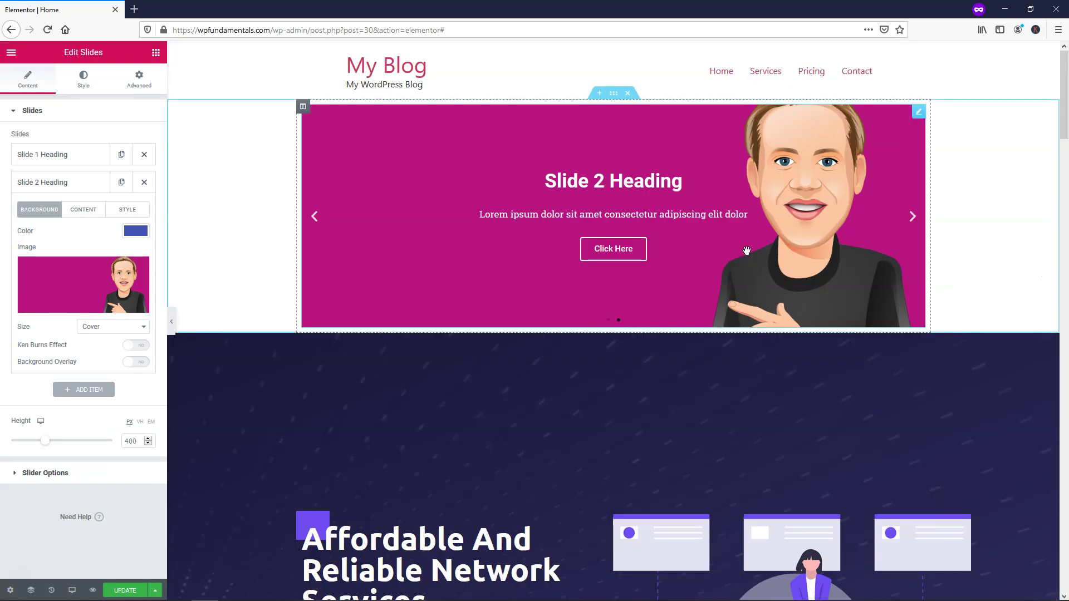
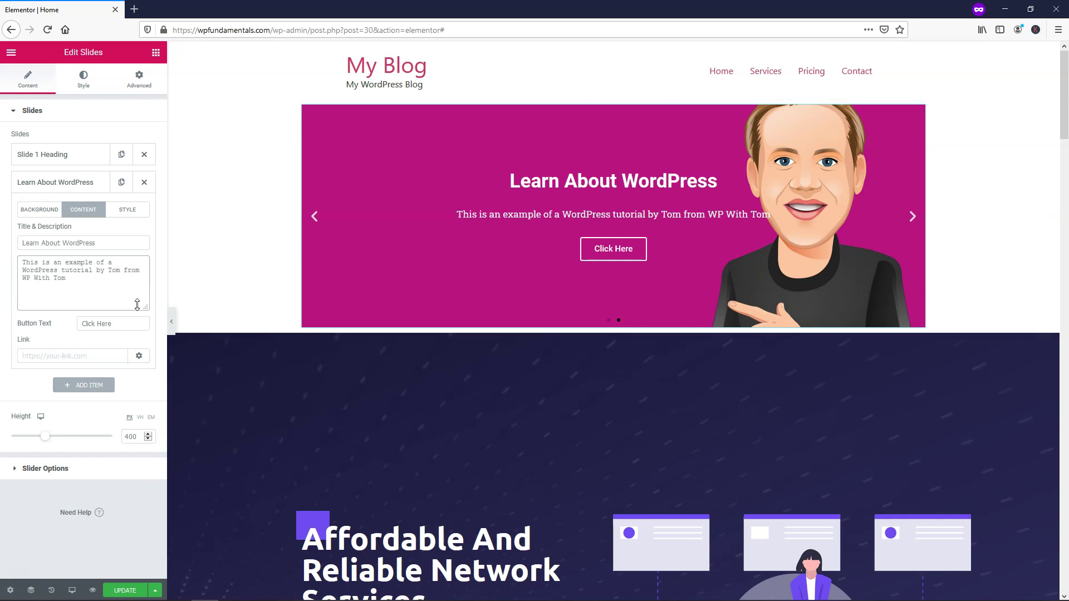
Step: Set the second slide's button text to "Learn More!" and its link to htttps://google.com
drag(109, 324, 85, 326)
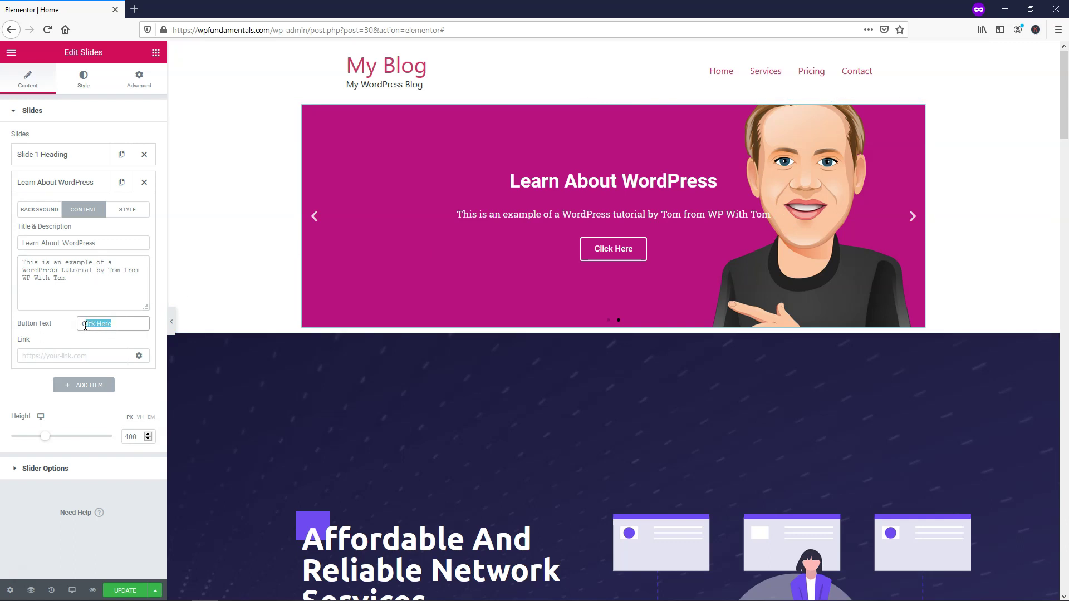
text(Learn More!)
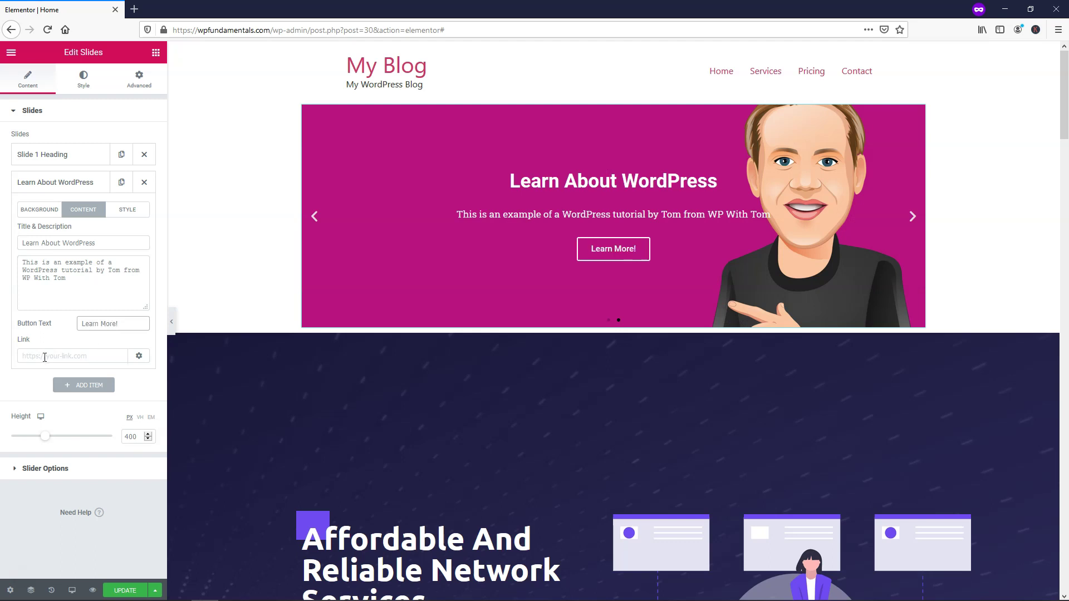
click(52, 355)
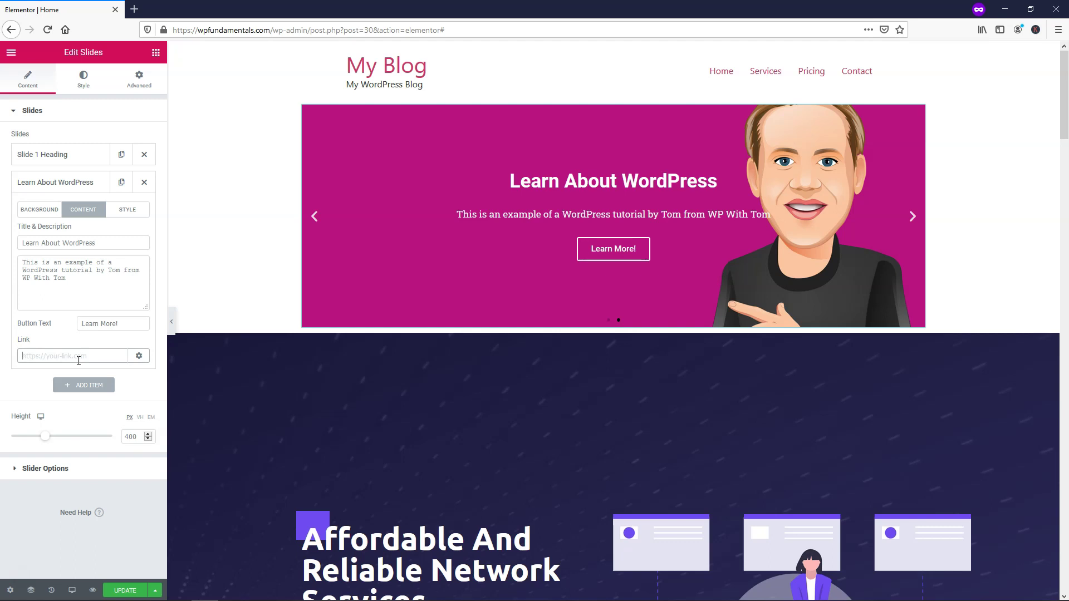
text(https://google.com)
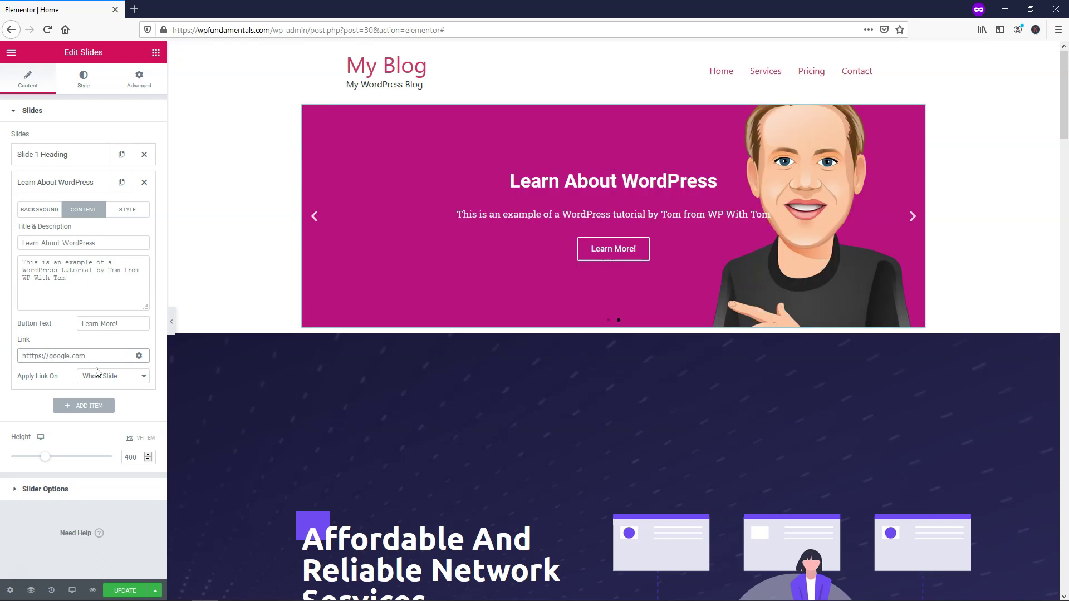
Step: Try the link's Open in new window option, turn it off again, and apply the link to Button Only
click(139, 356)
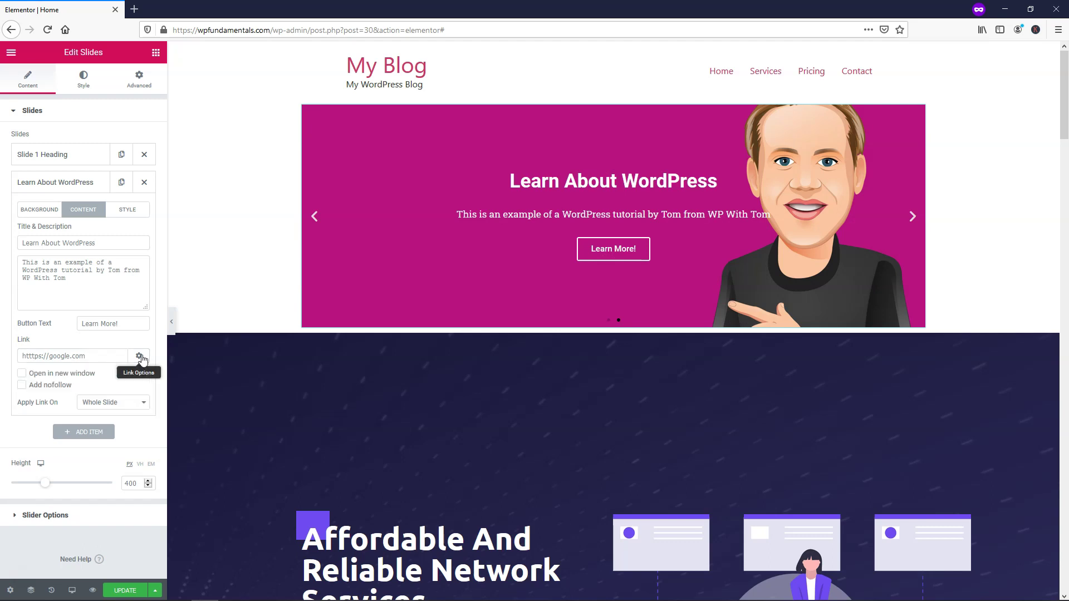
click(81, 375)
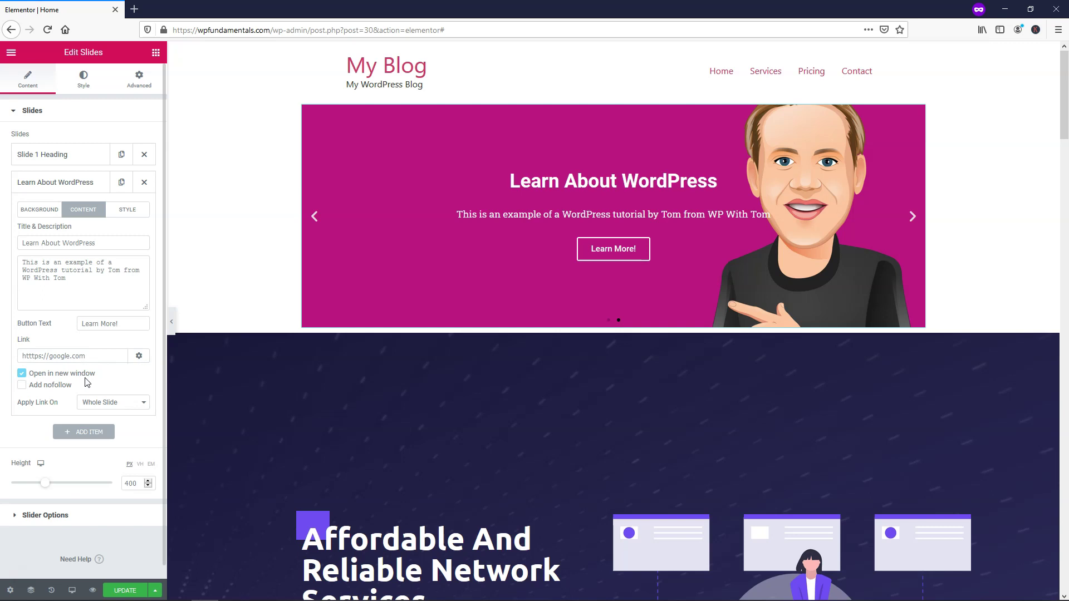
click(80, 374)
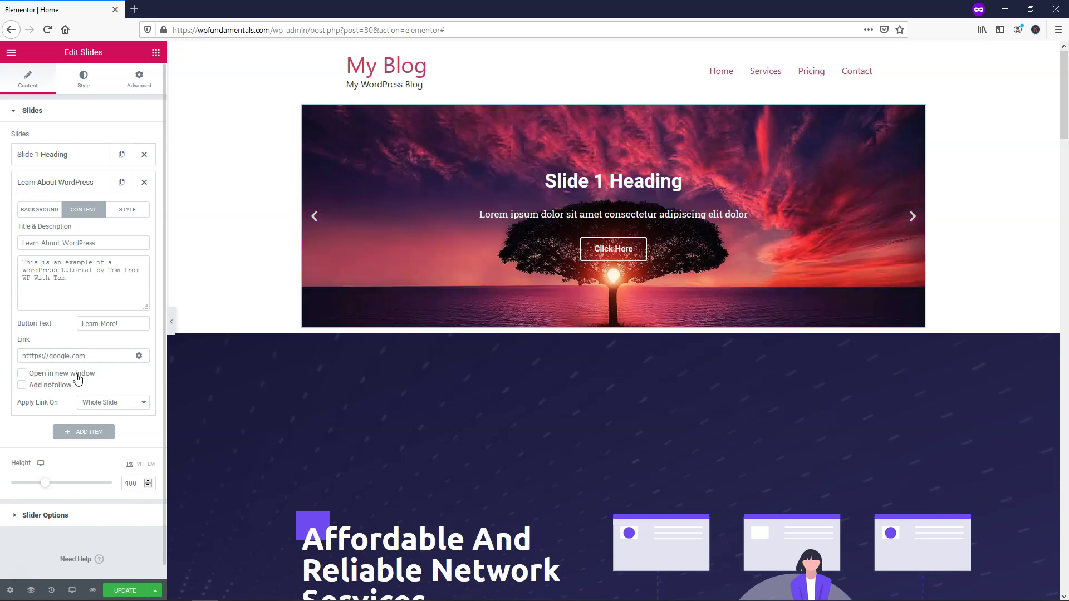
click(137, 404)
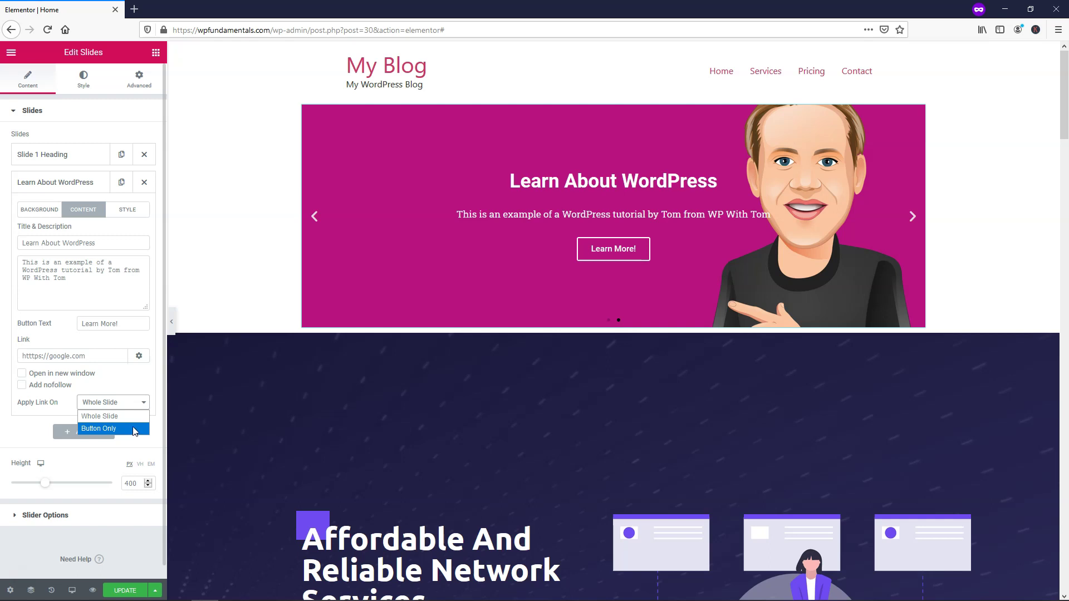
click(134, 429)
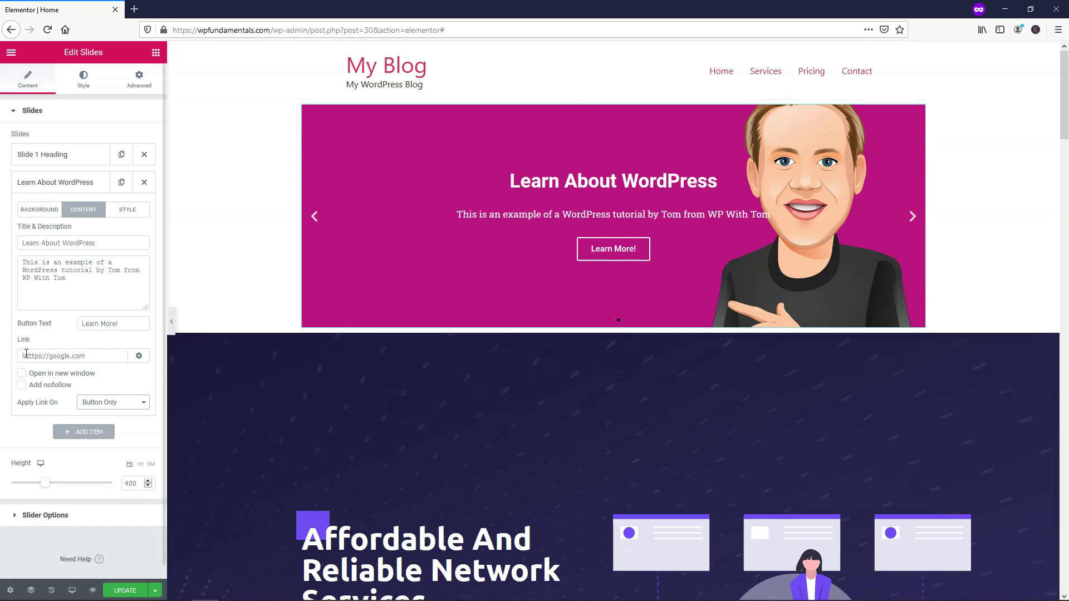
Step: Enable custom styling for the Learn About WordPress slide and position its content left horizontally and middle vertically, after trying top and bottom
click(128, 212)
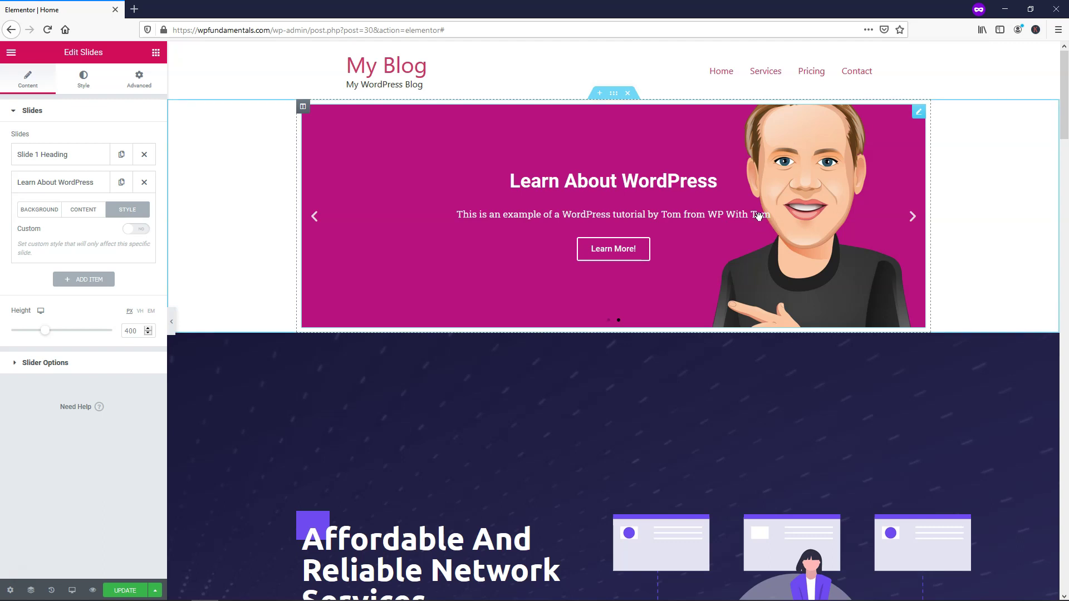
click(144, 233)
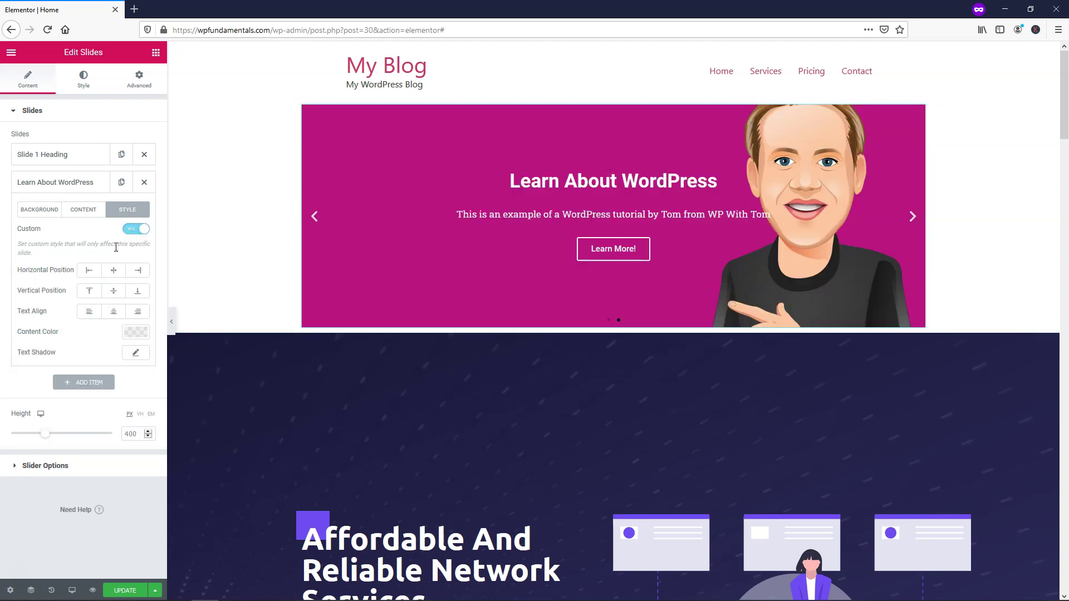
click(90, 271)
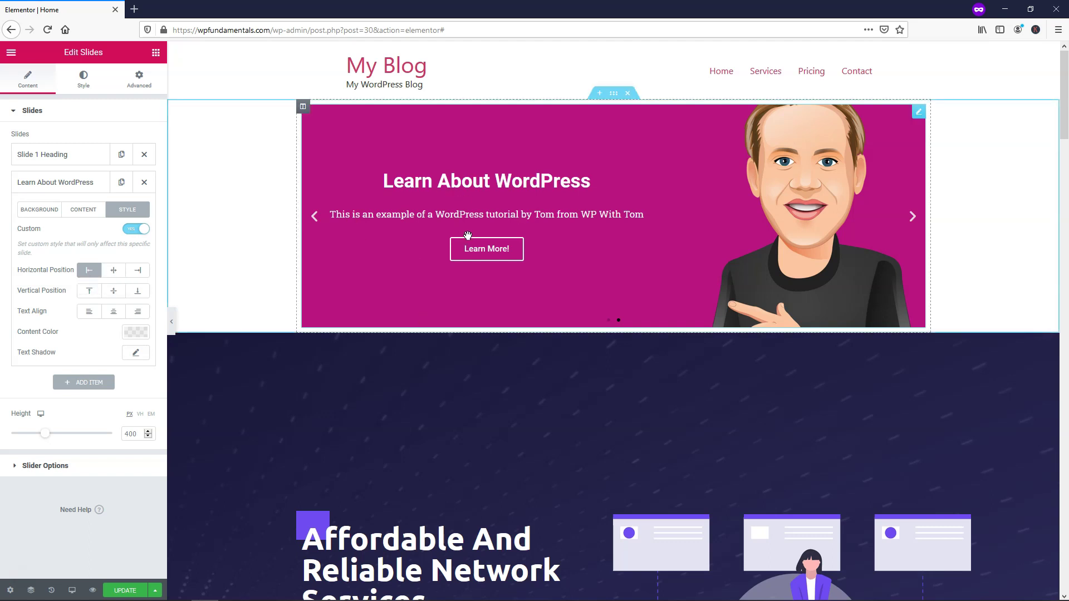
click(90, 290)
click(137, 294)
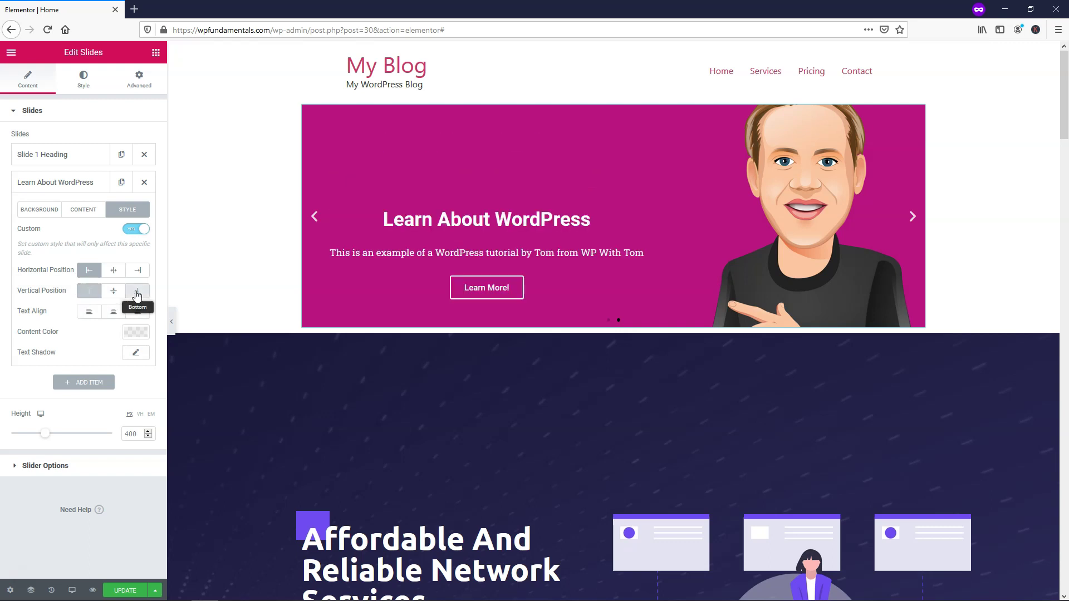
click(113, 292)
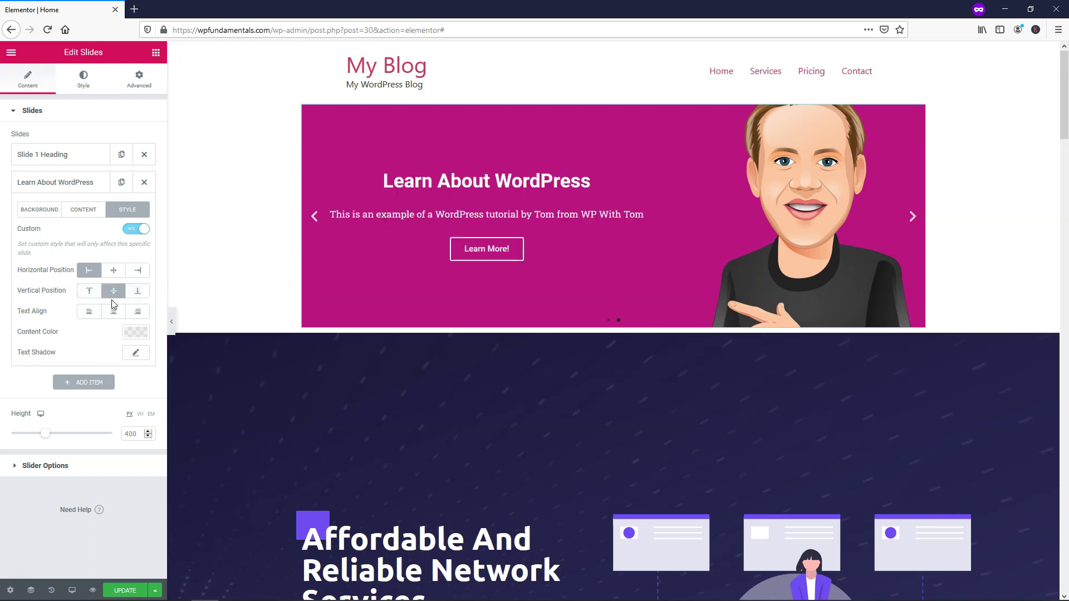
Step: Try left and right text alignment on the Learn About WordPress slide and settle on center
click(88, 315)
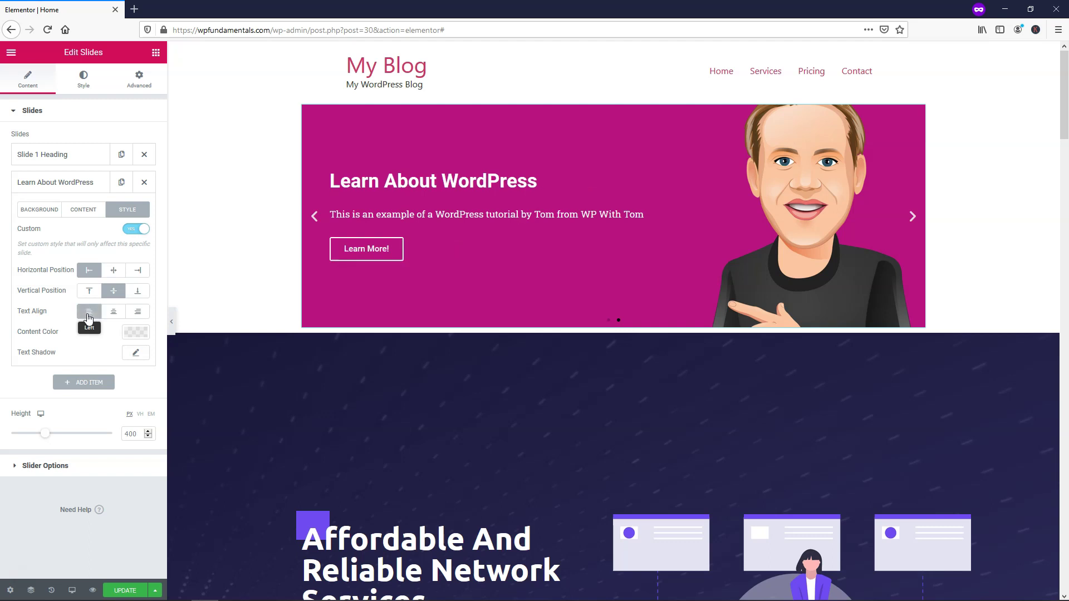
click(113, 313)
click(145, 315)
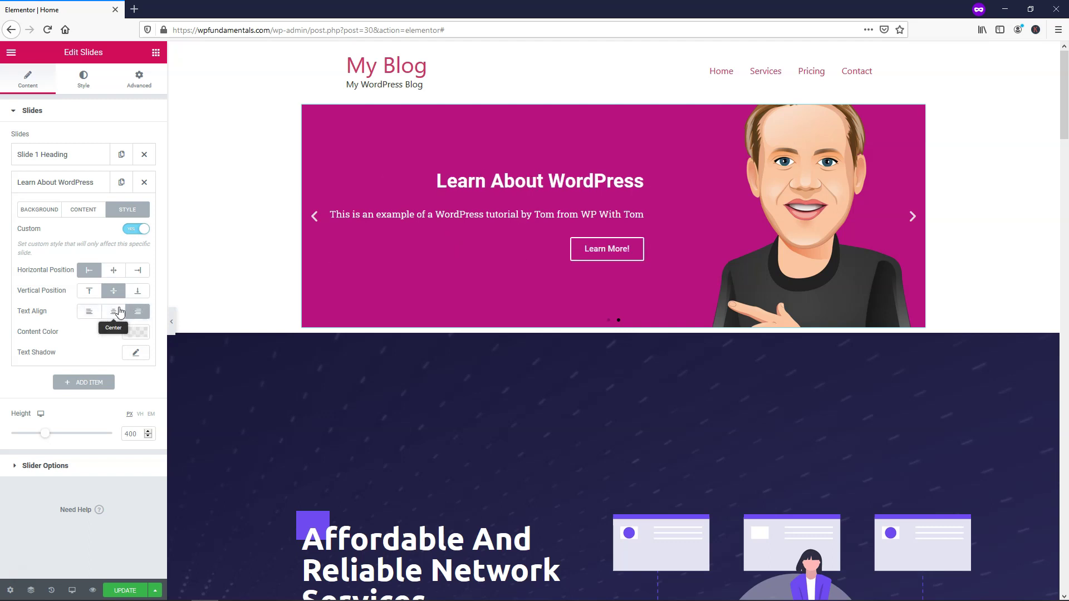
click(89, 311)
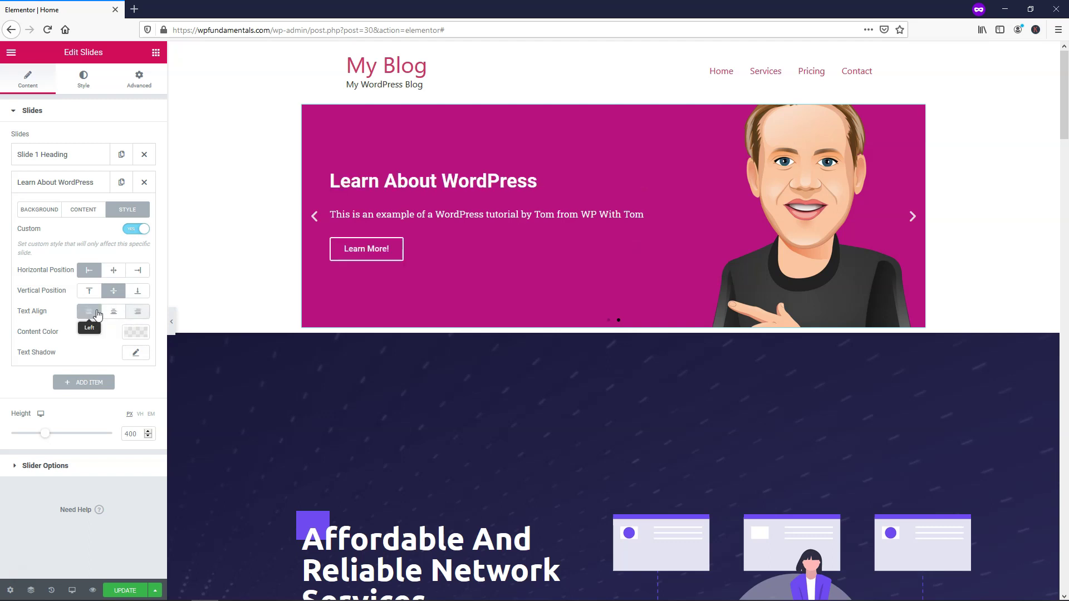
click(113, 312)
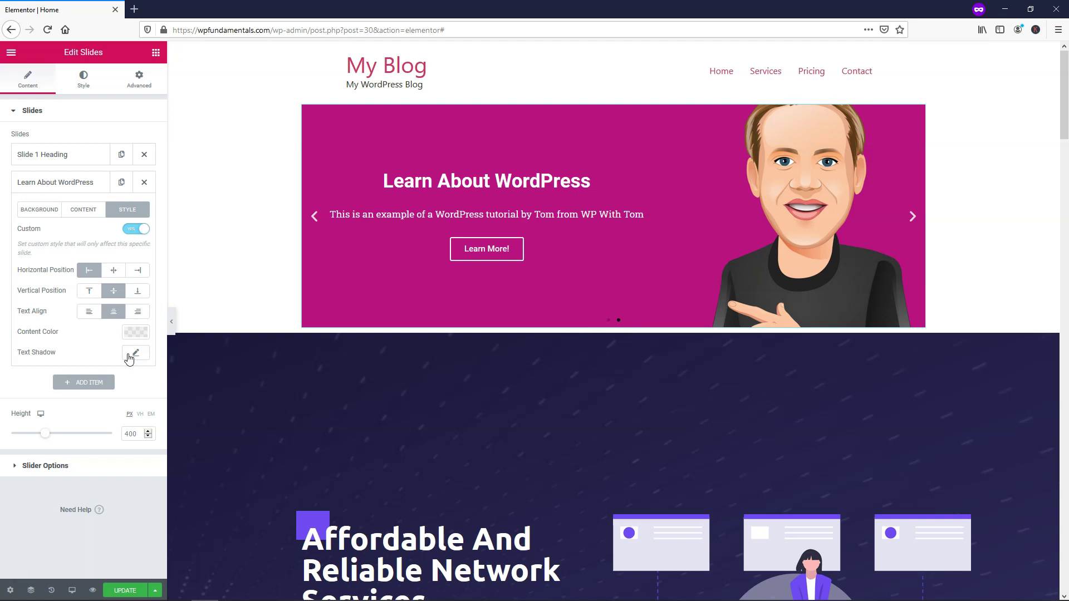
Step: Set the slide's content color to white #FFFFFF after trying black #000000 and light blue #6EC1E4
click(136, 333)
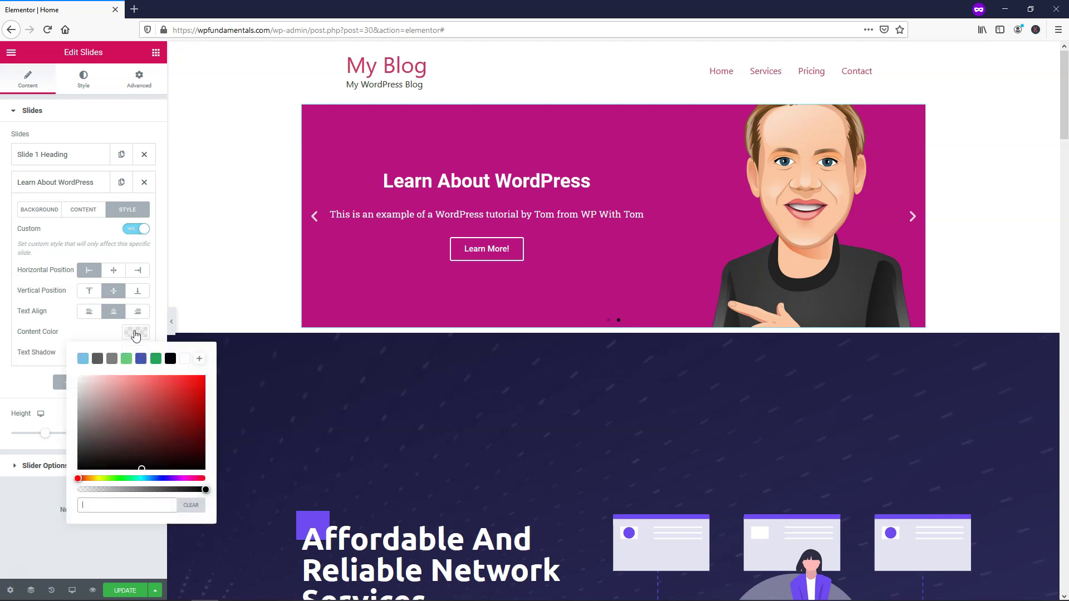
click(169, 359)
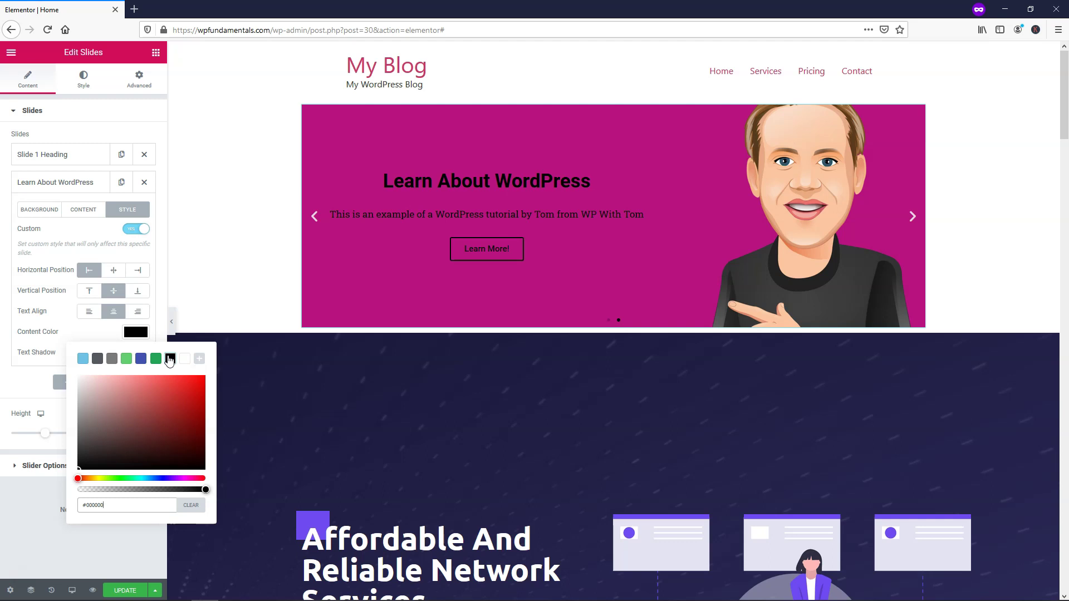
click(83, 359)
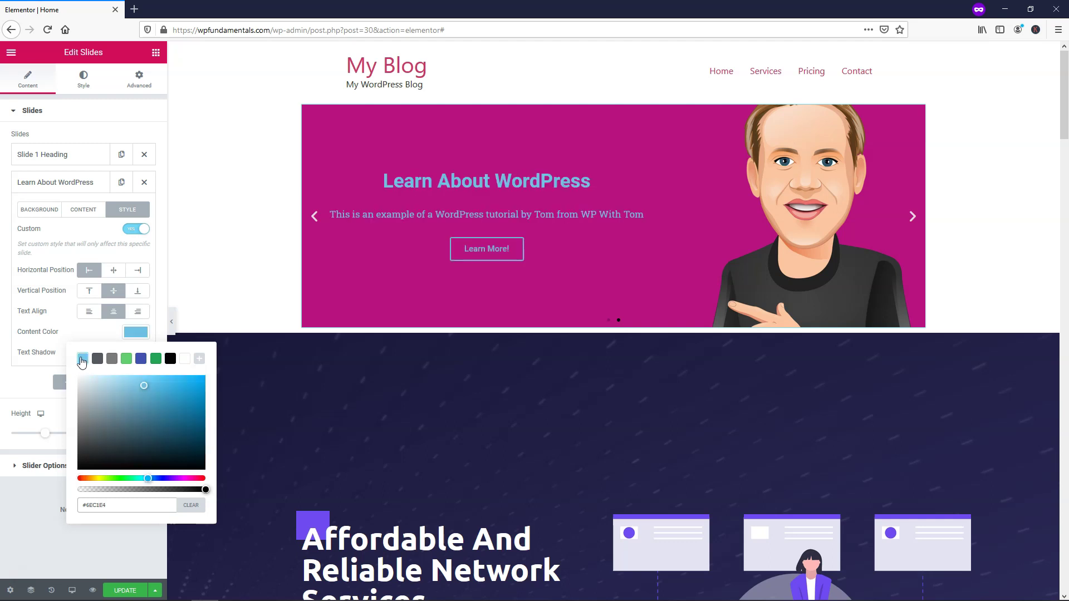
click(184, 361)
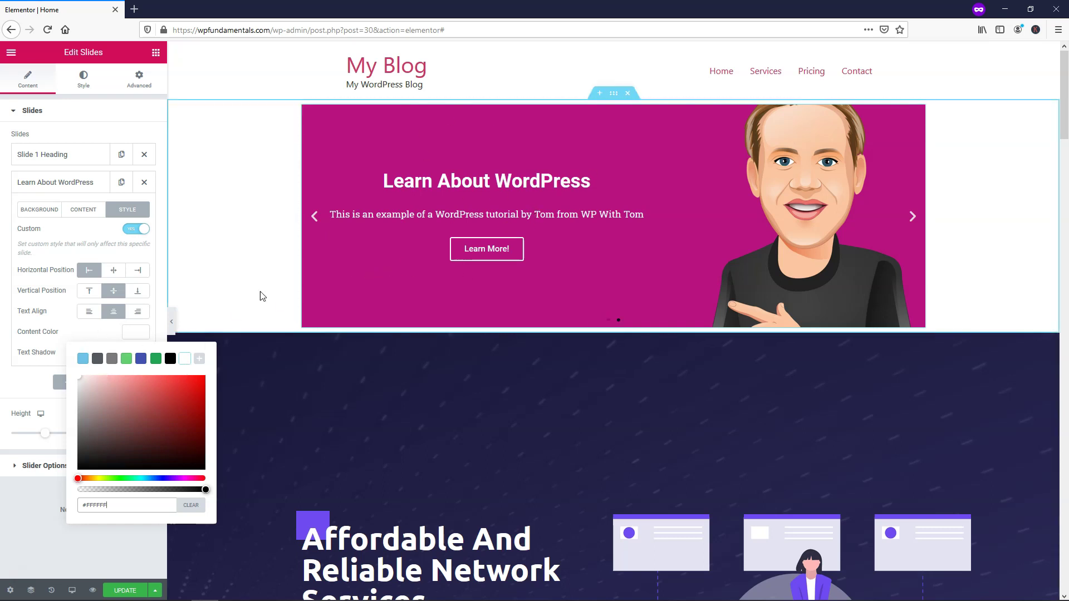
click(92, 331)
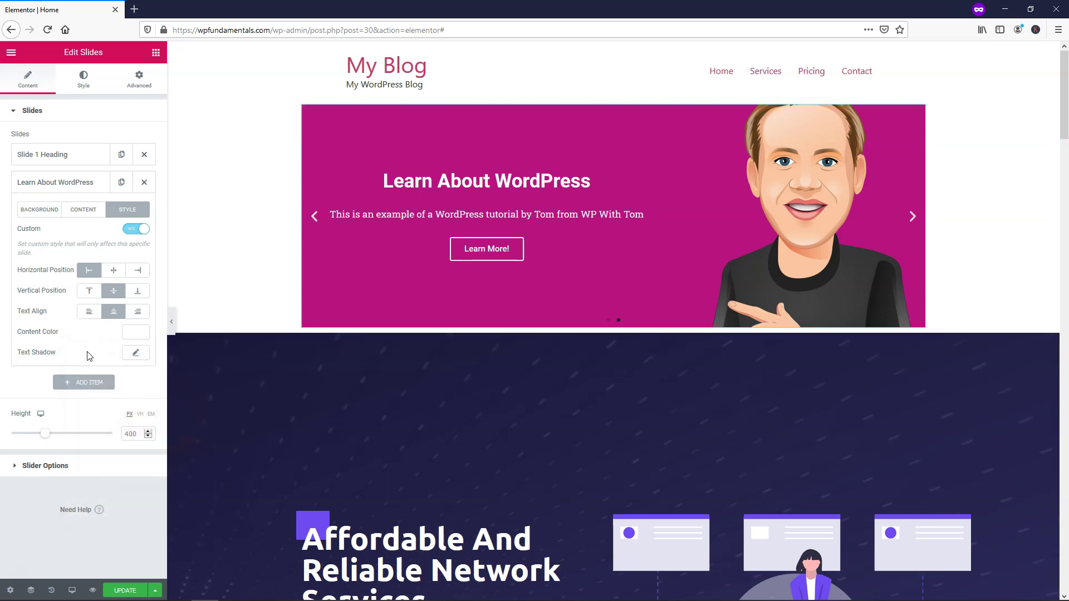
Step: Turn on the text shadow for the Learn About WordPress slide with its default settings
click(137, 354)
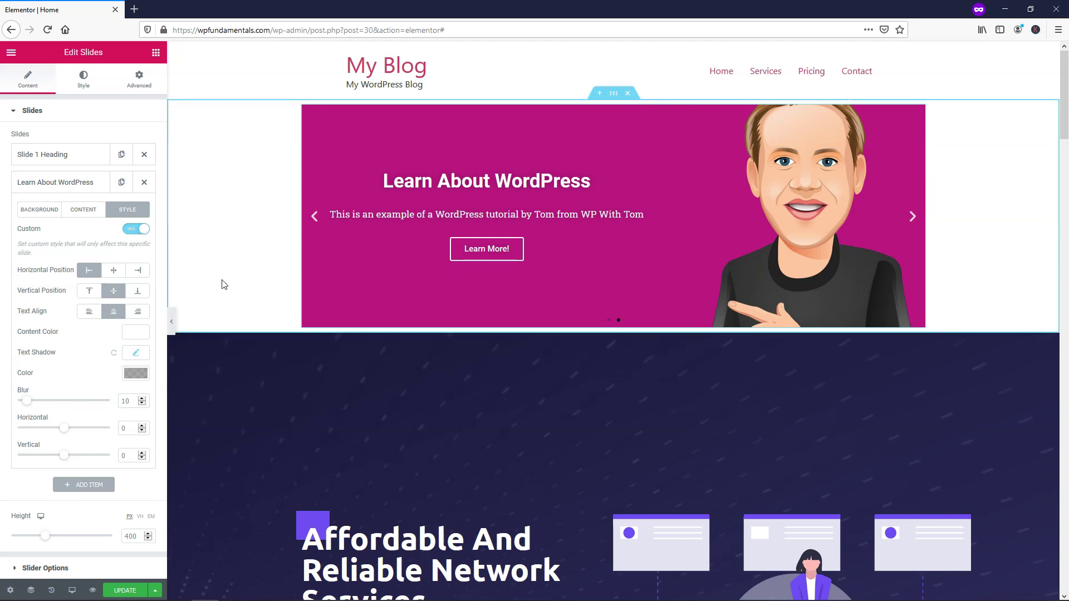
scroll(92, 361, down, 1)
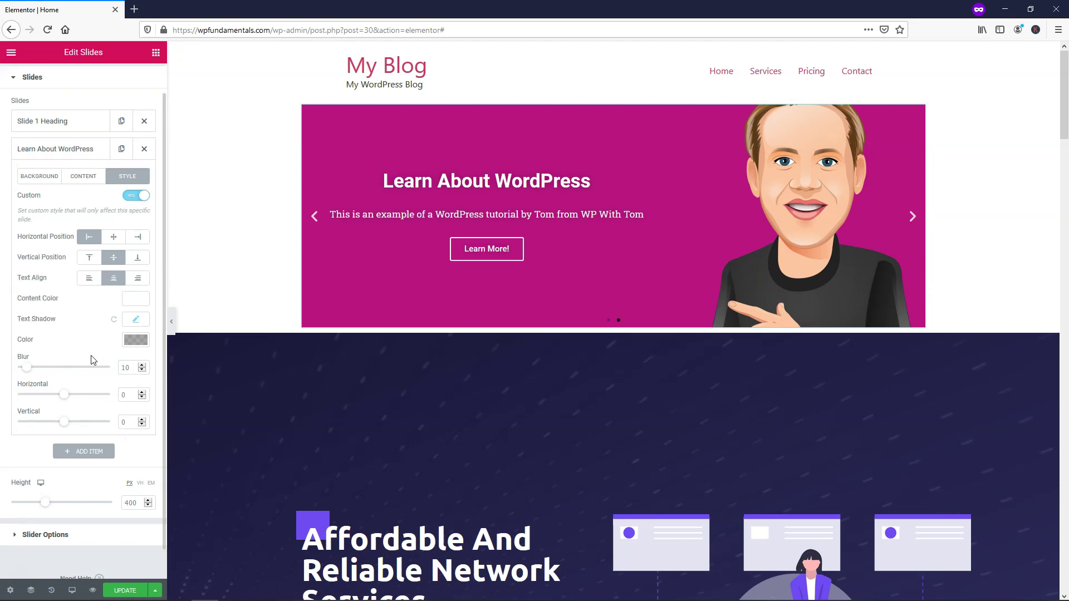
scroll(92, 361, down, 1)
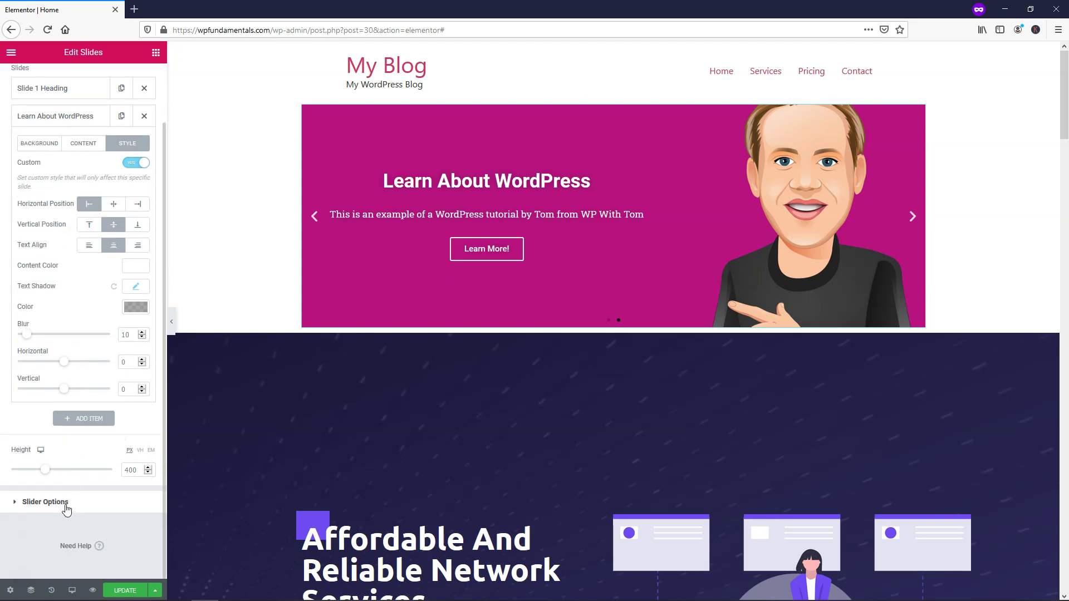
Step: Open the Slider Options and preview switching between the two slides with the navigation dots and arrows
click(45, 502)
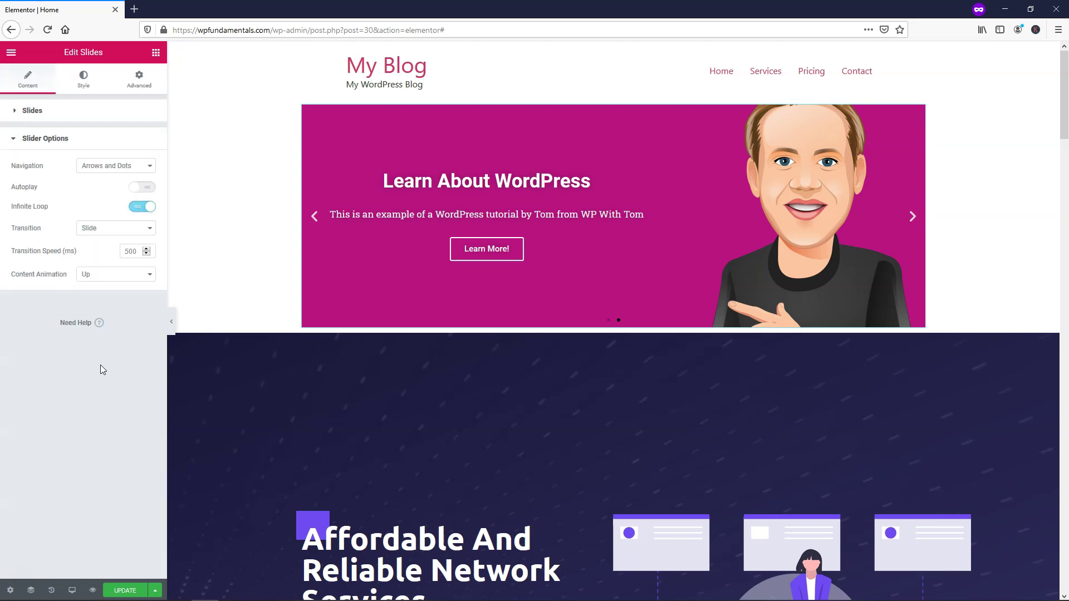
click(609, 321)
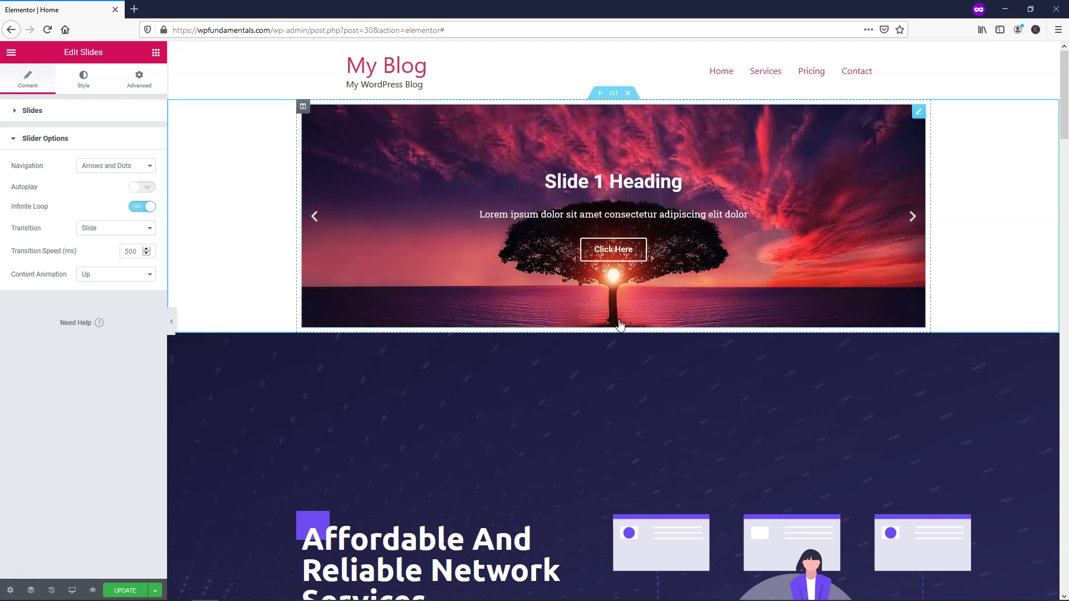
click(619, 320)
click(913, 218)
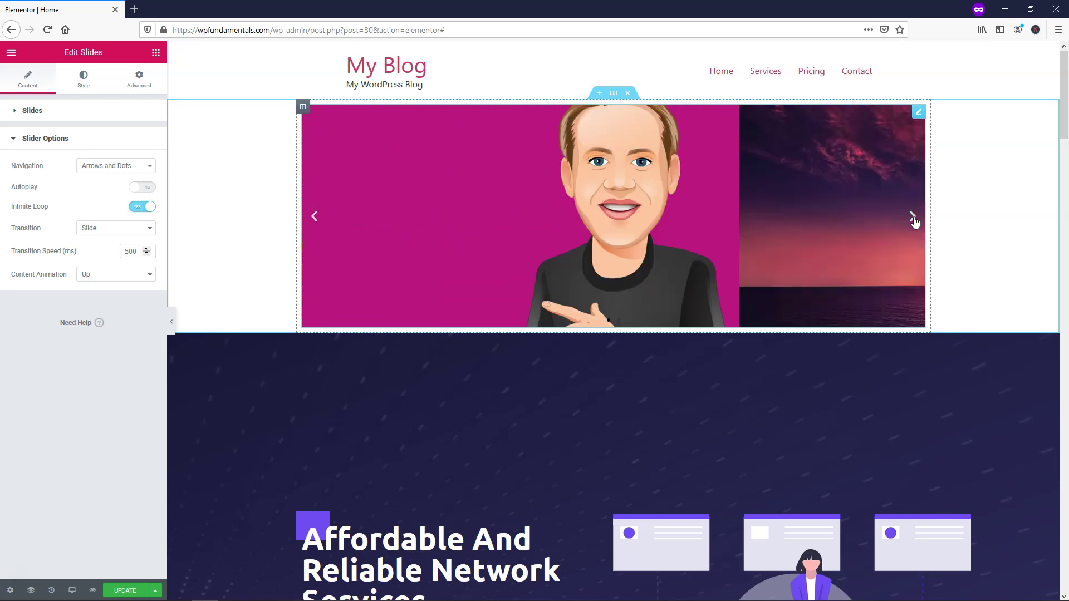
click(913, 218)
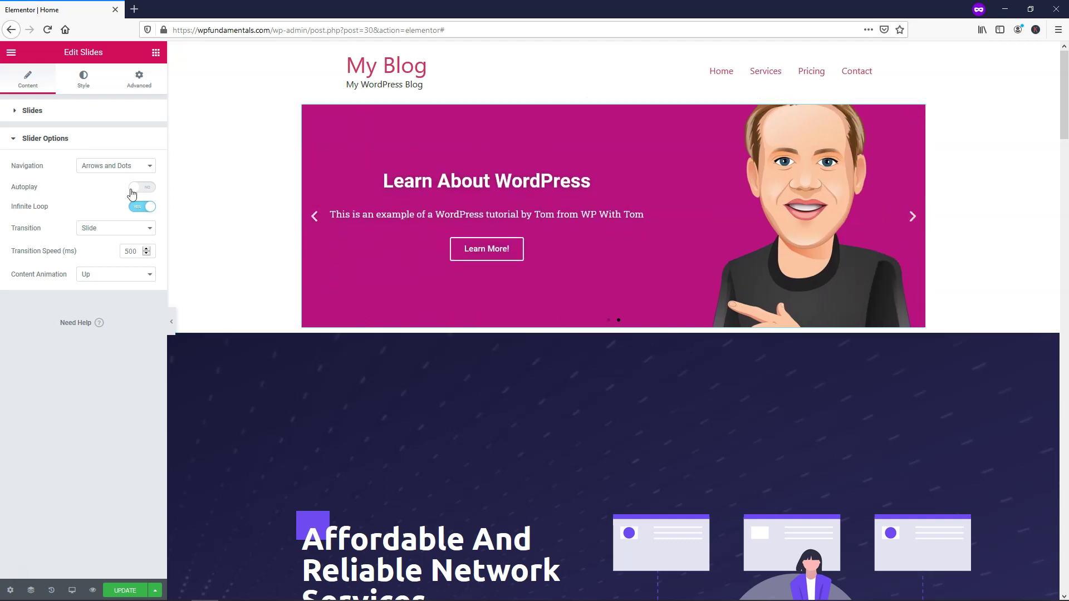
Step: Set the slider's navigation to Arrows and its transition to Fade
click(146, 165)
click(136, 188)
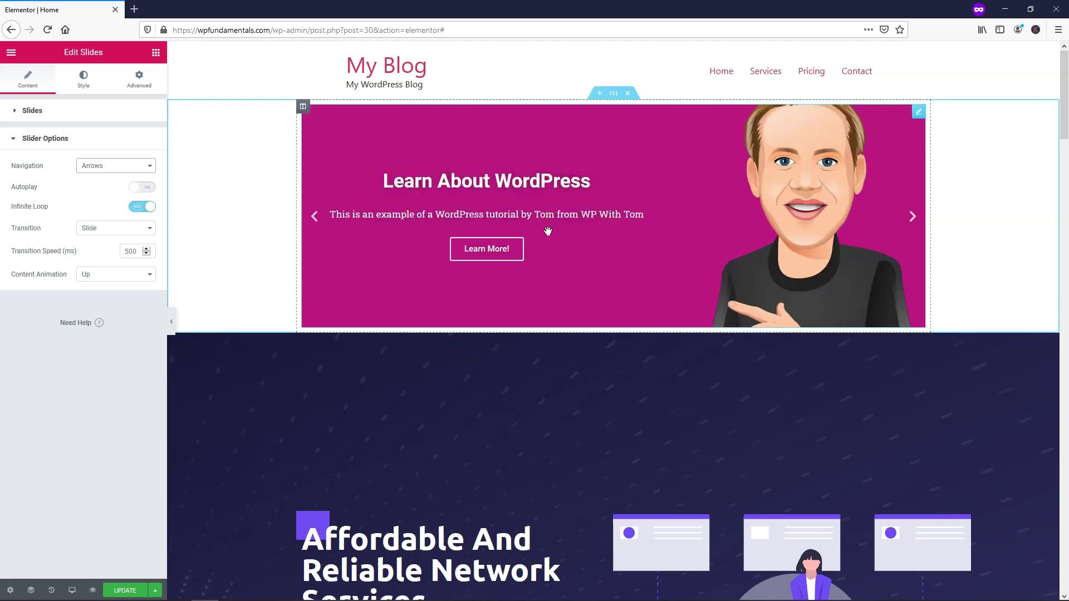
click(118, 230)
click(112, 251)
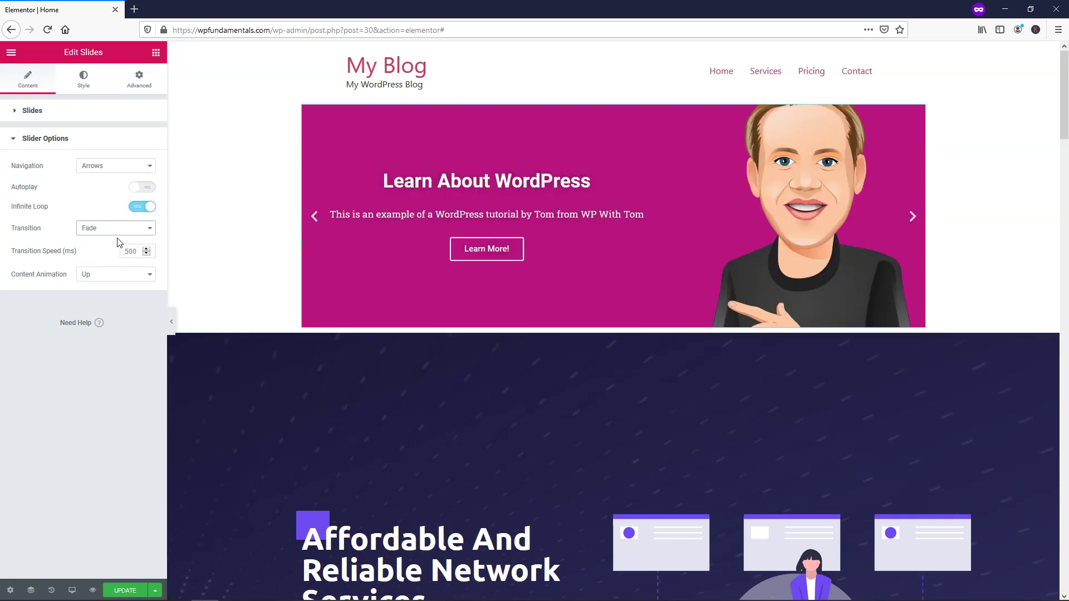
Step: Set the transition speed to 2500 ms and enable autoplay, previewing the change between slides
click(125, 254)
text(2)
click(147, 187)
click(912, 217)
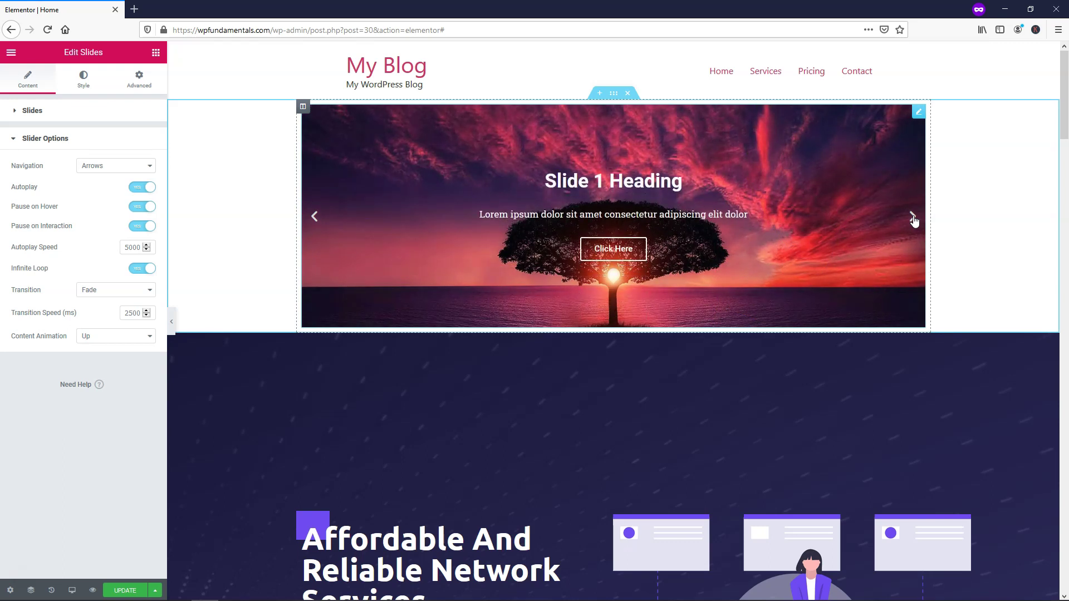
click(913, 221)
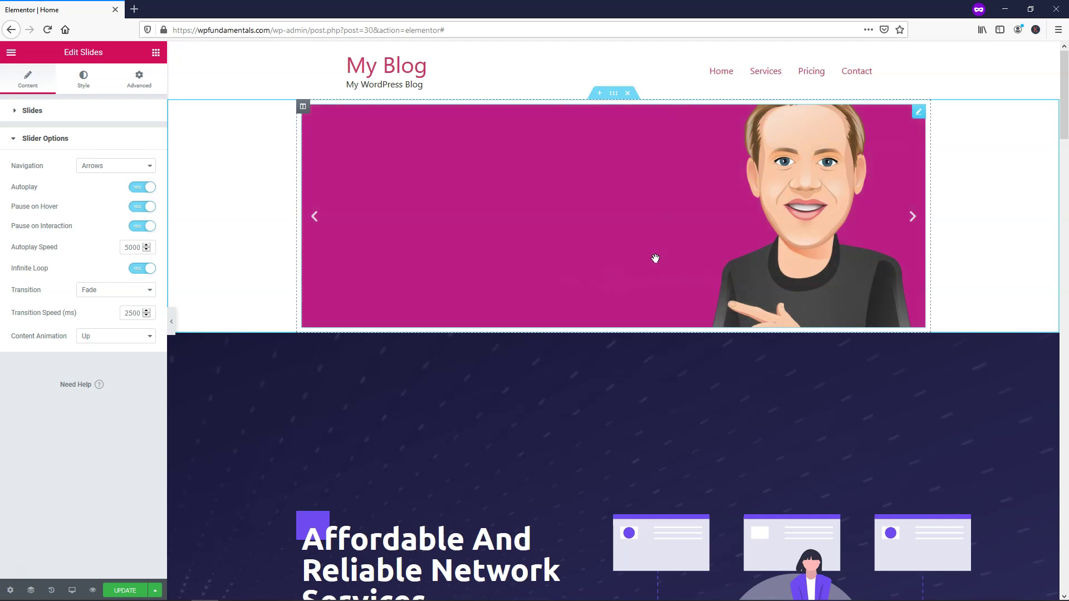
Step: Preview the fade transition between the slides, try the Down content animation and preview it
click(913, 221)
click(912, 217)
click(912, 219)
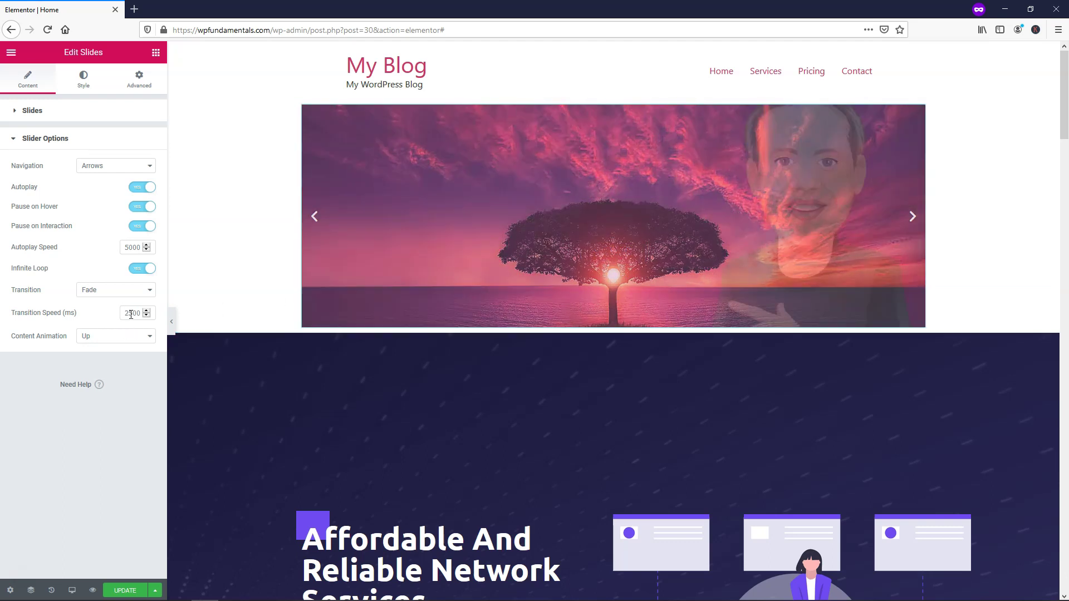
click(152, 337)
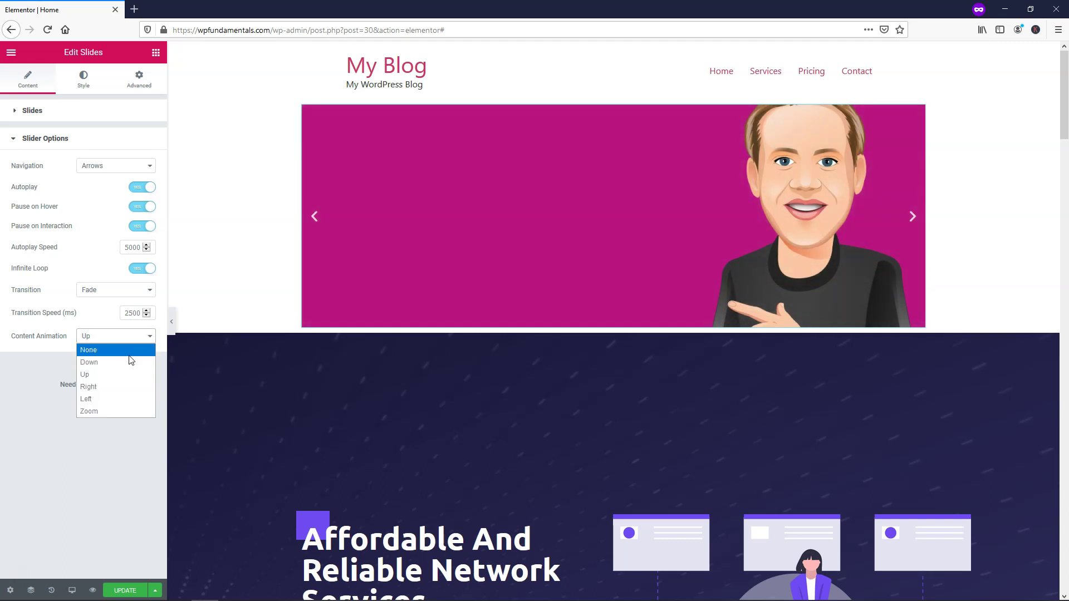
click(128, 365)
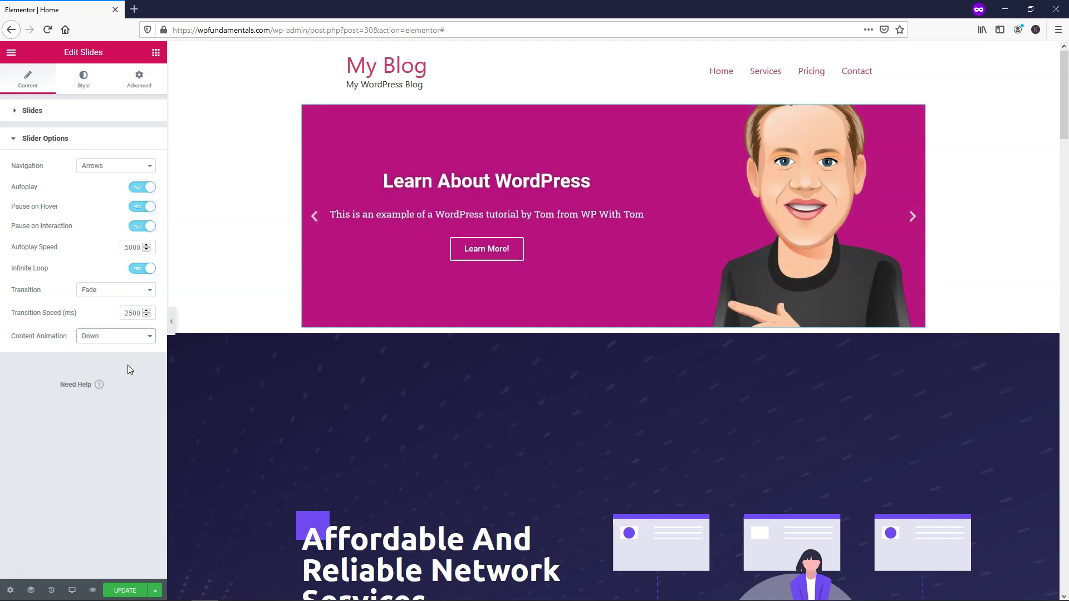
click(913, 218)
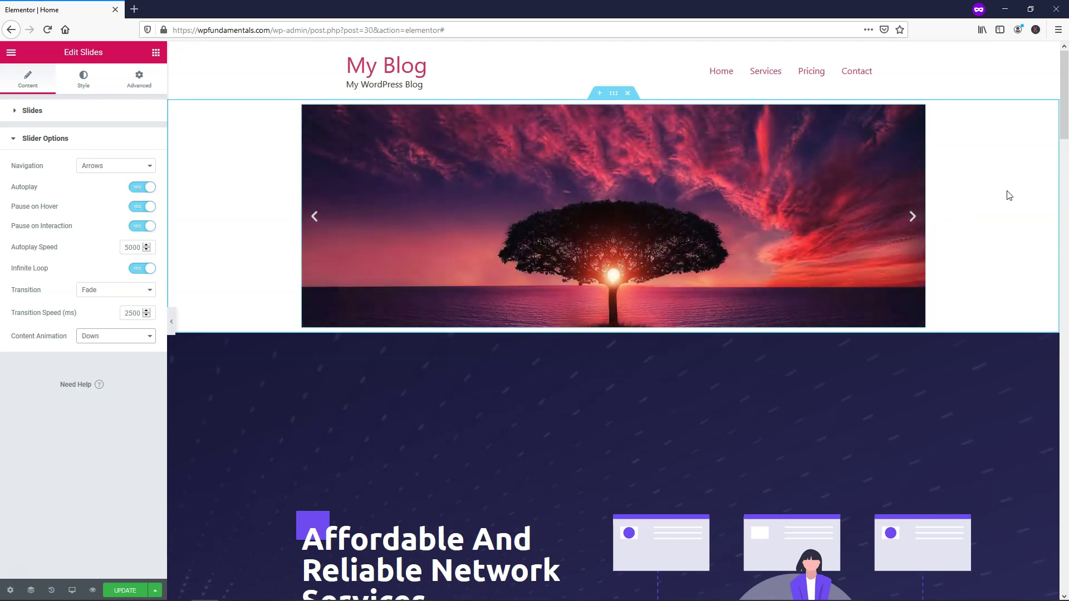
Step: Try the Zoom content animation and preview it by advancing the slider
click(135, 337)
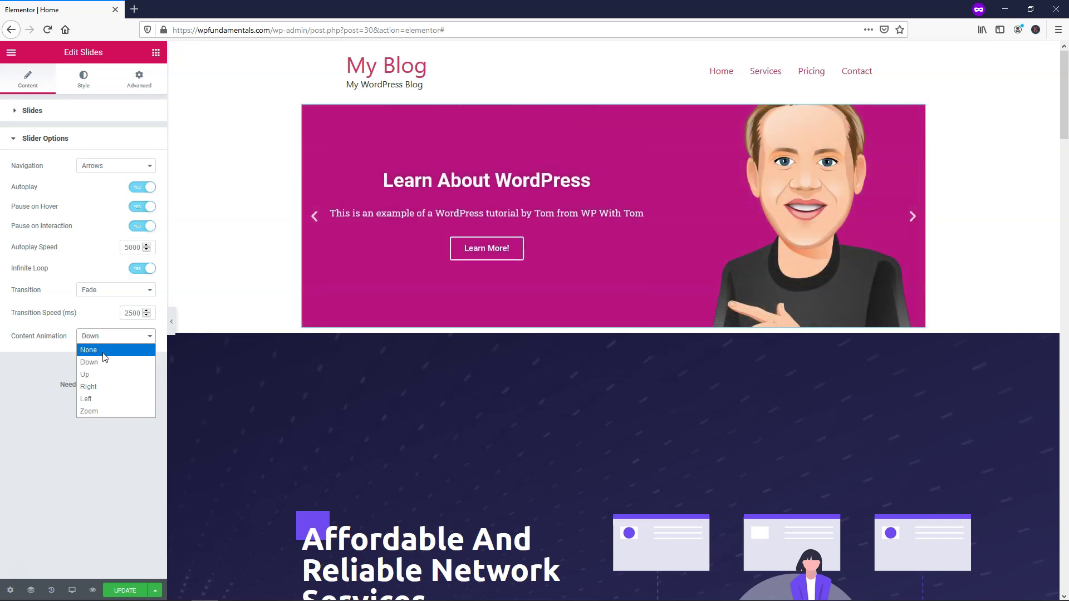
click(112, 411)
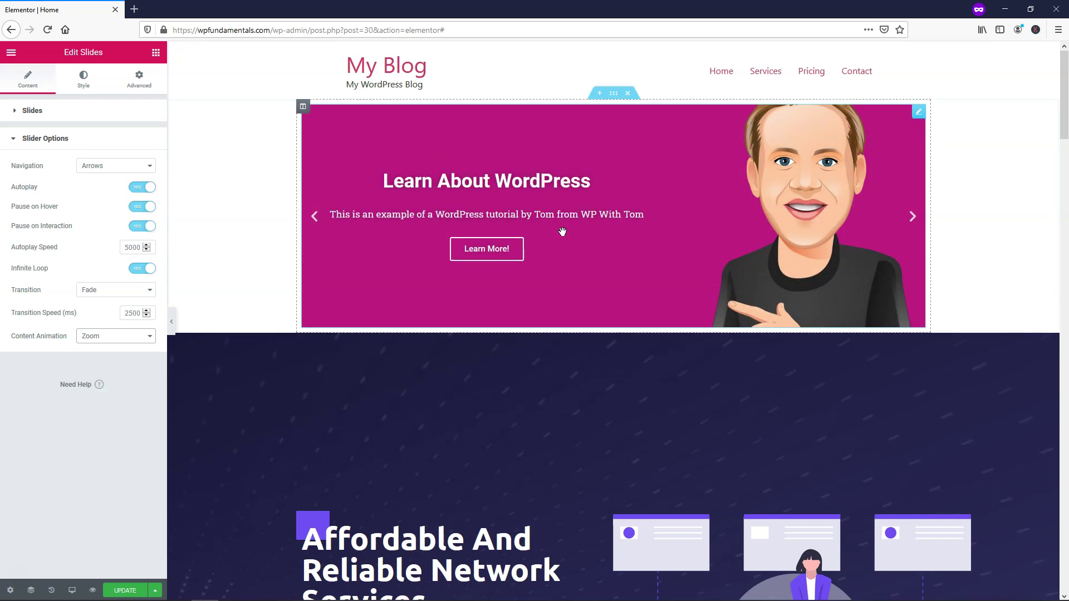
click(913, 218)
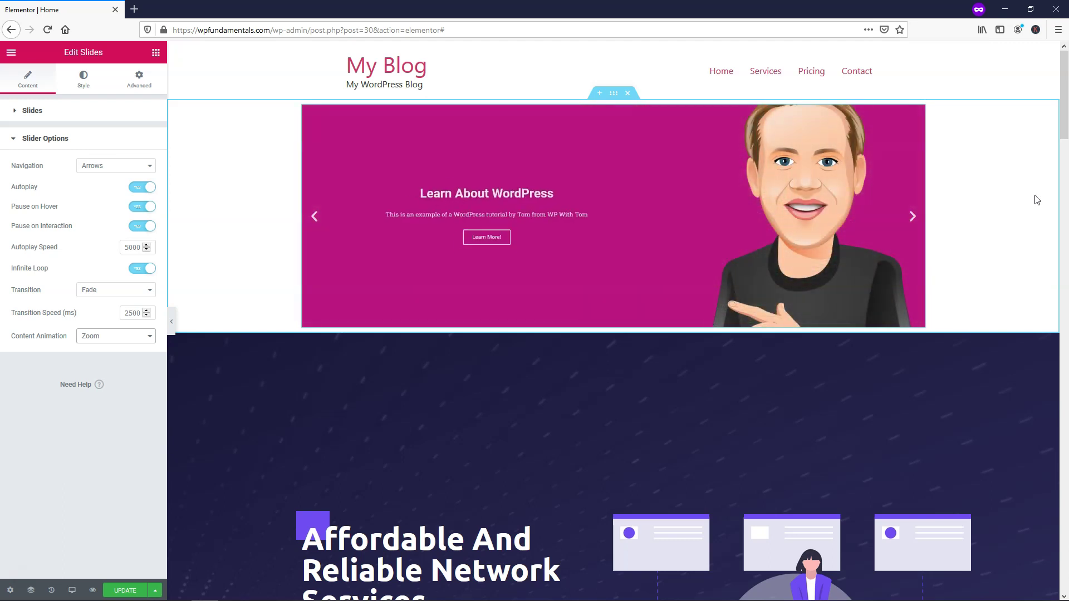
Step: Set the content animation to Down and update the Home page
click(145, 337)
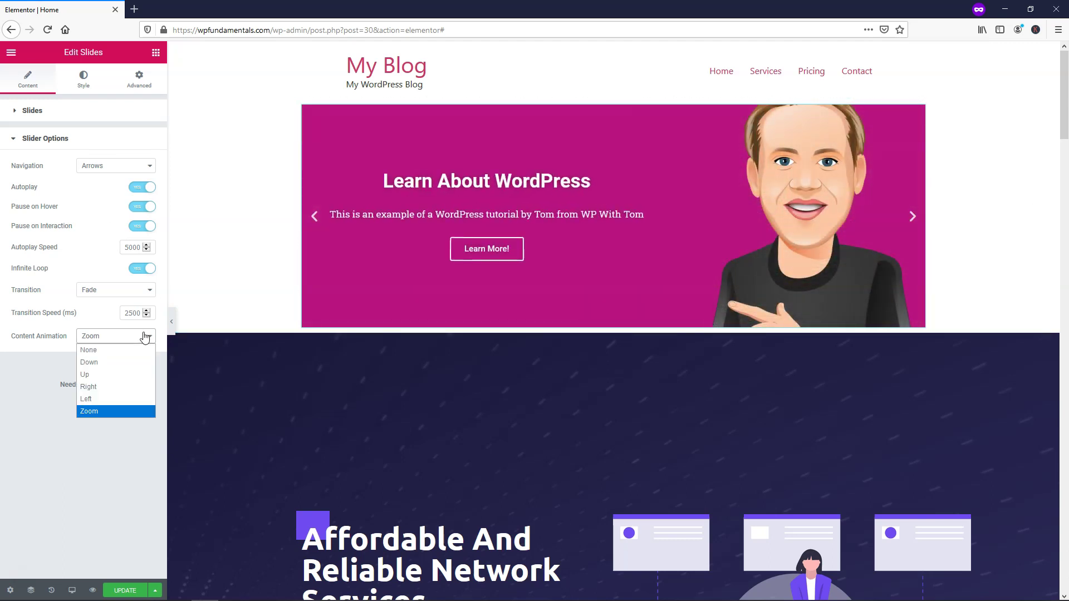
click(118, 359)
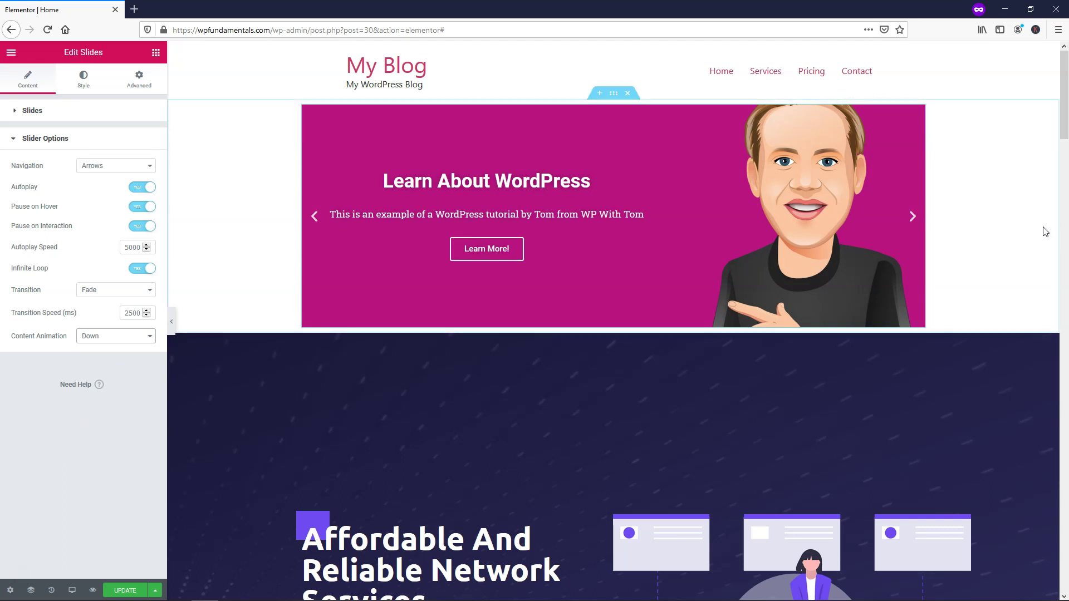
click(136, 589)
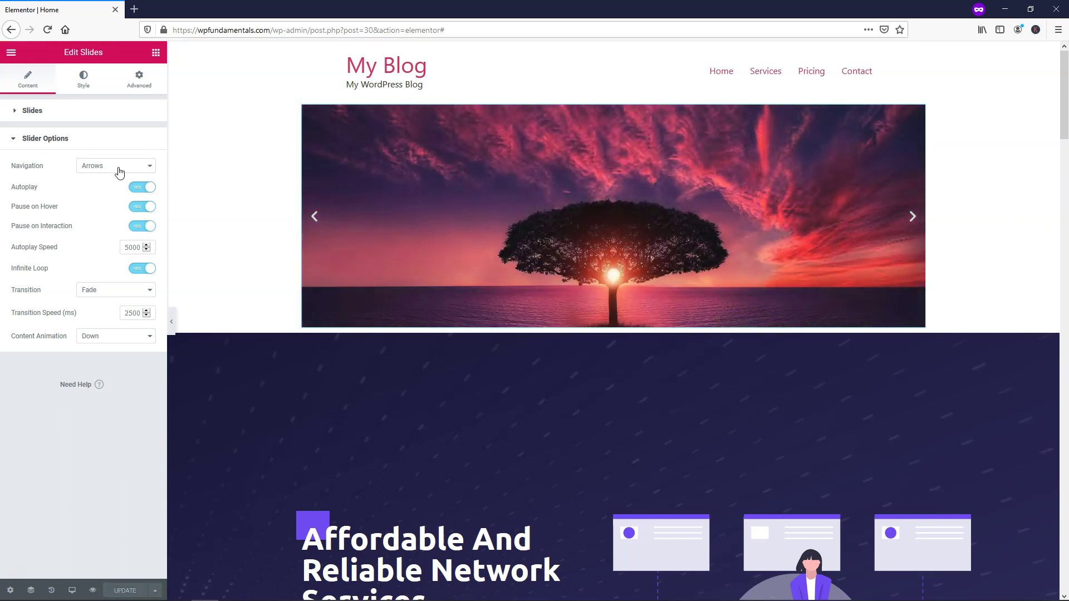
Step: Turn off the slider's autoplay and return to the style settings of the slides
click(82, 80)
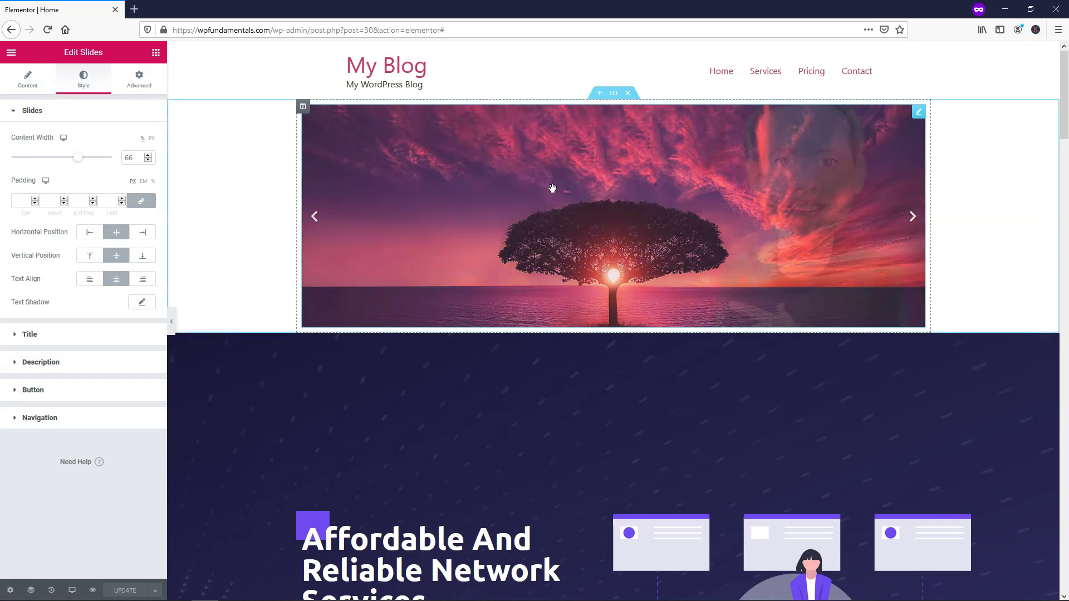
click(22, 89)
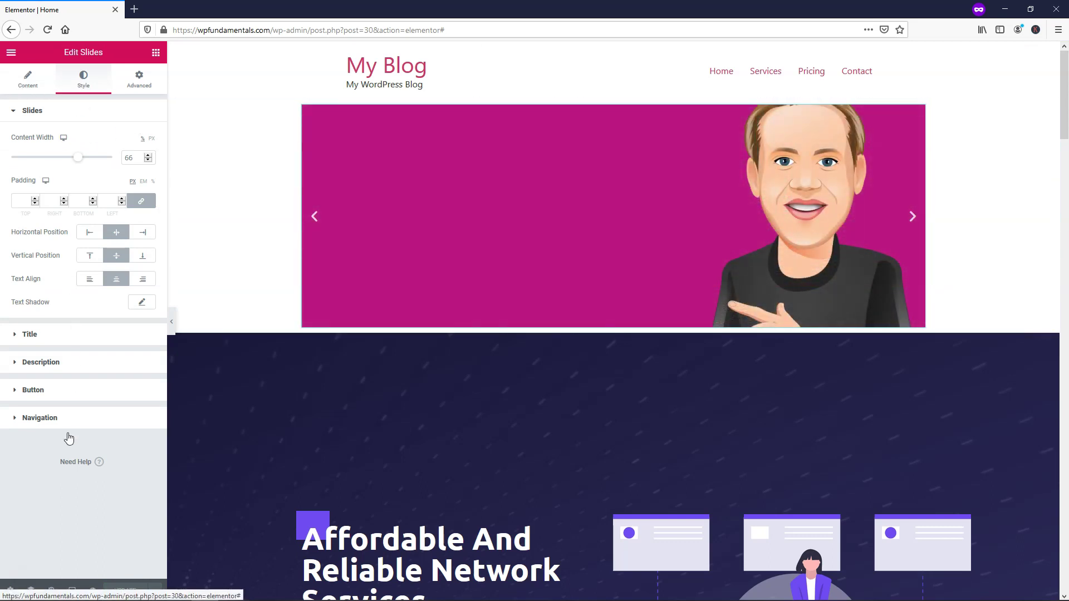
click(52, 291)
click(137, 188)
click(82, 88)
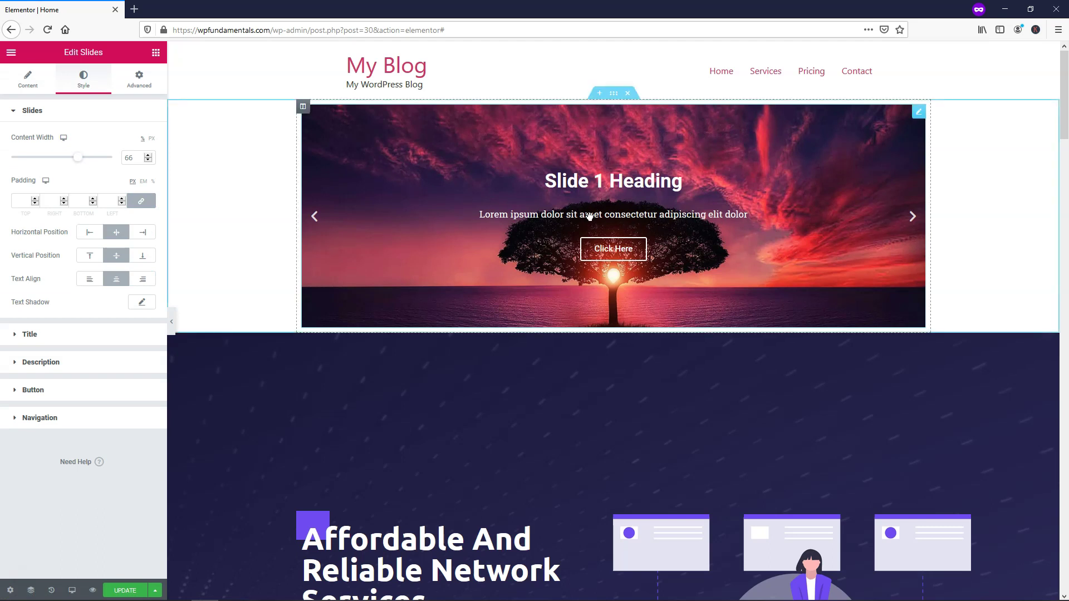
Step: Try a content width of 100% with the Learn About WordPress slide showing, and return it to 66%
click(912, 217)
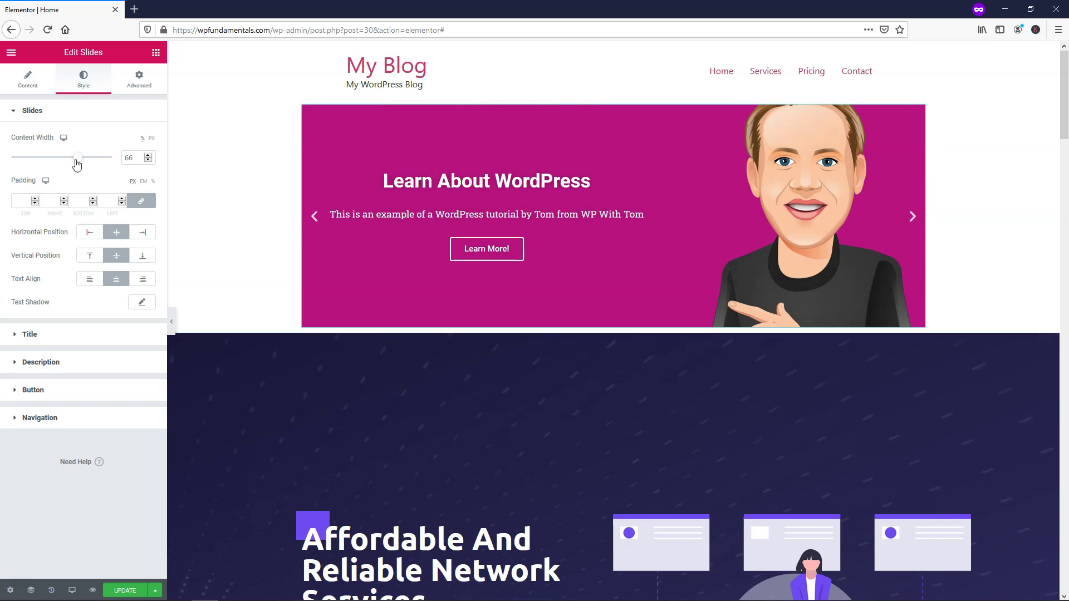
drag(79, 162, 120, 158)
mouse_move(113, 162)
mouse_down()
mouse_move(20, 166)
mouse_move(128, 169)
mouse_up()
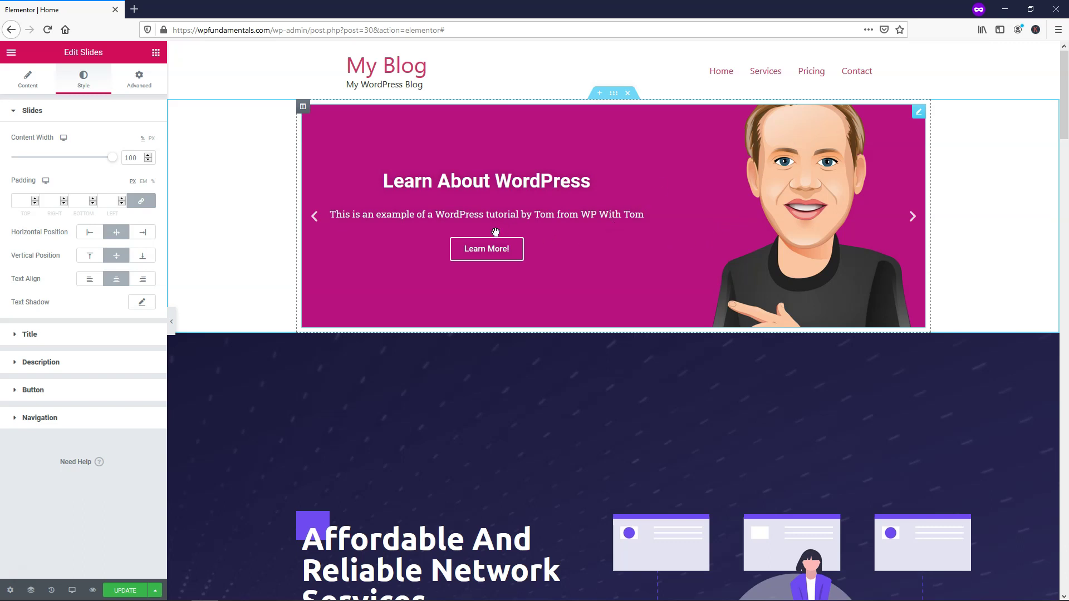
drag(117, 162, 84, 164)
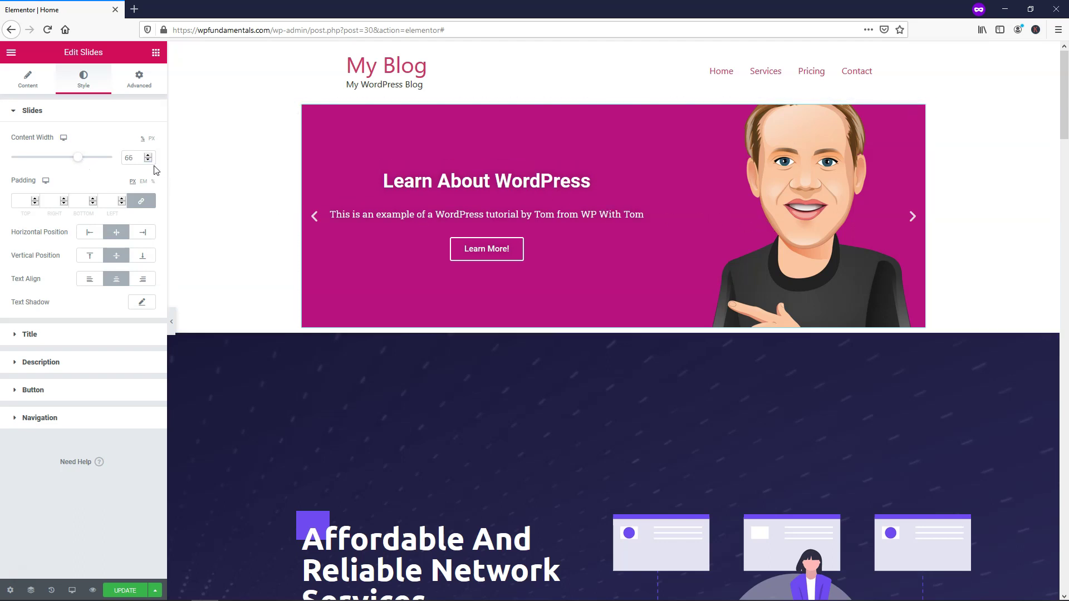
Step: Unlink the slide padding values and set the left padding to 70 px
click(142, 201)
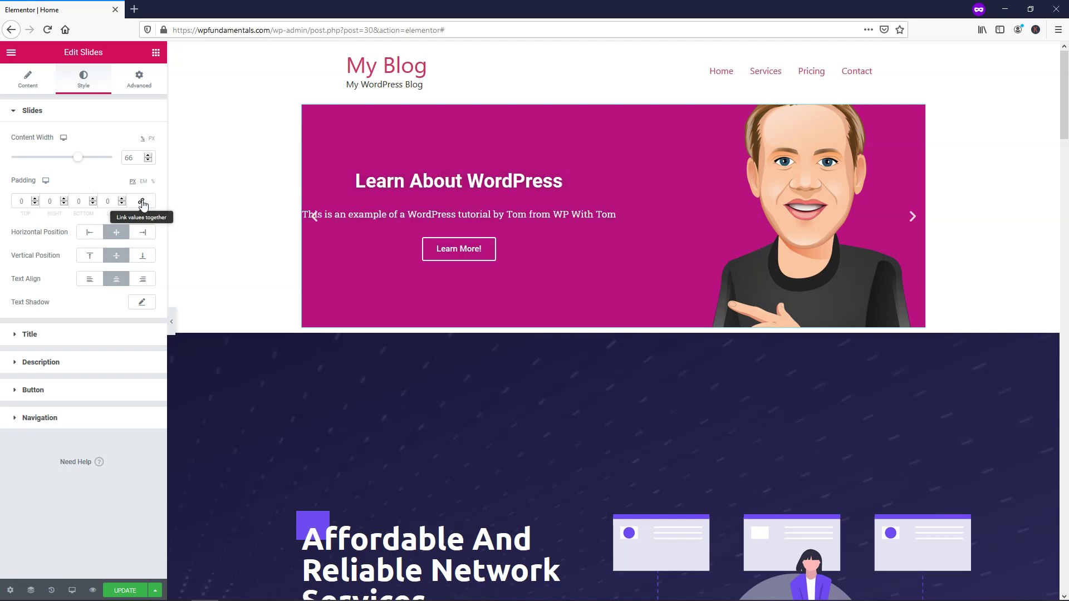
text(20)
click(108, 202)
key(BackSpace)
text(5)
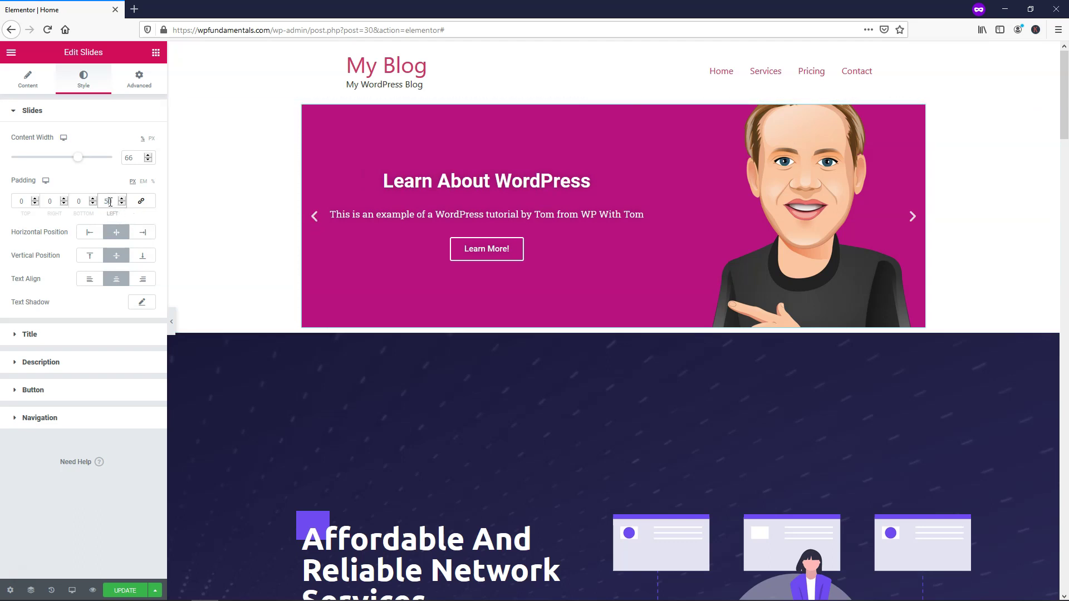
key(BackSpace)
text(7)
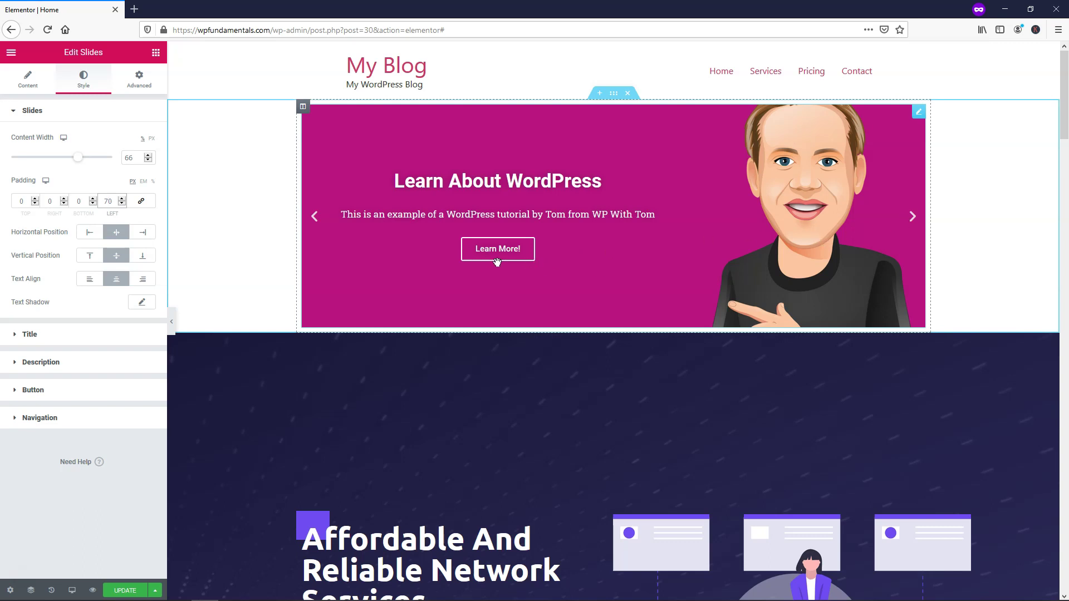
click(72, 590)
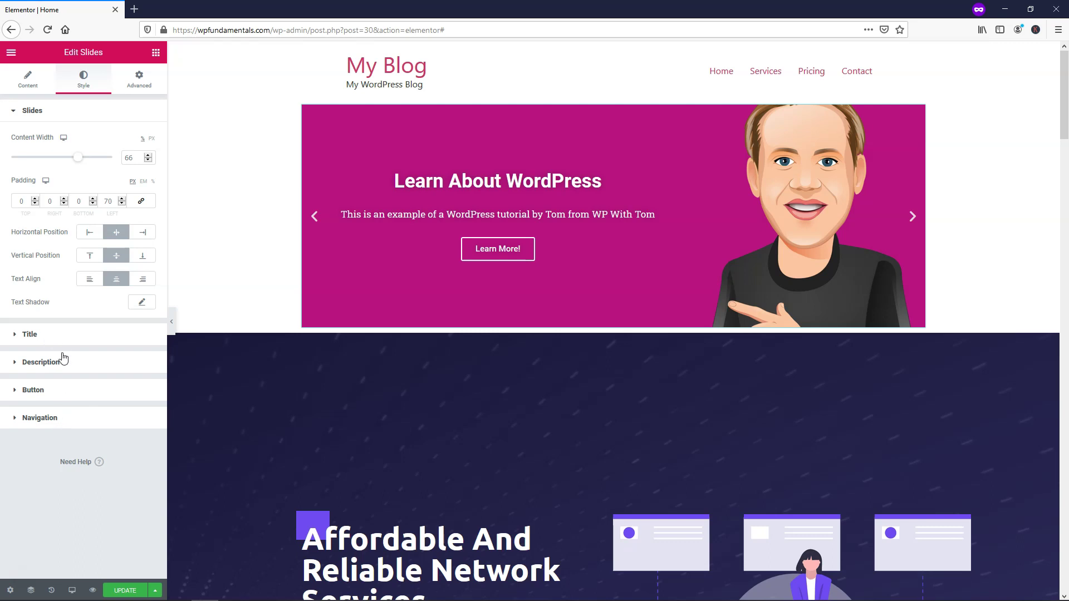
Step: Set the slide title's spacing to 100 and its typography to Verdana at size 55 px
click(54, 336)
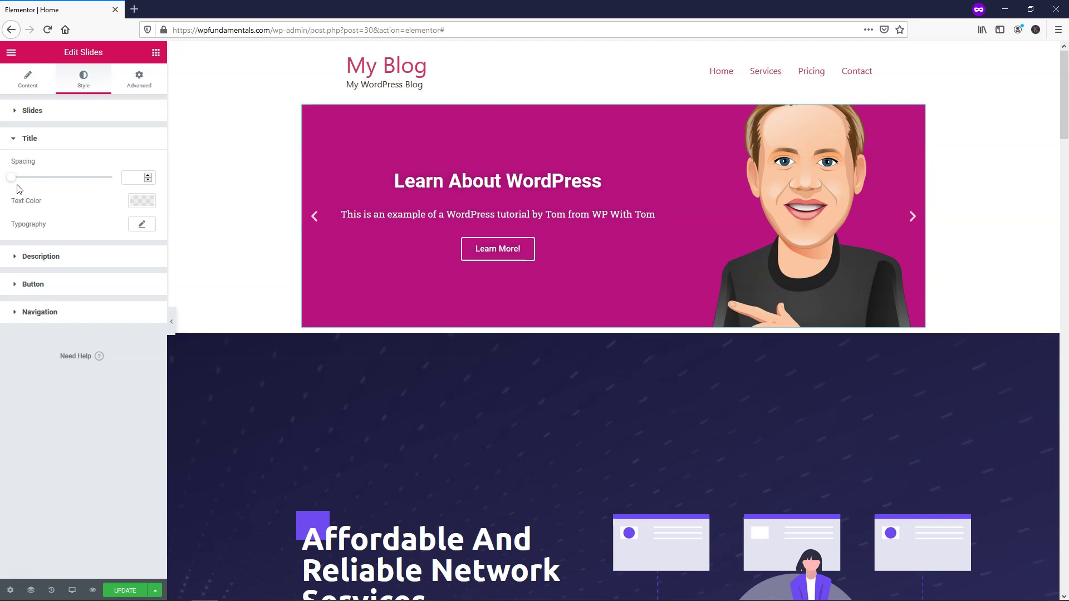
drag(14, 183, 118, 182)
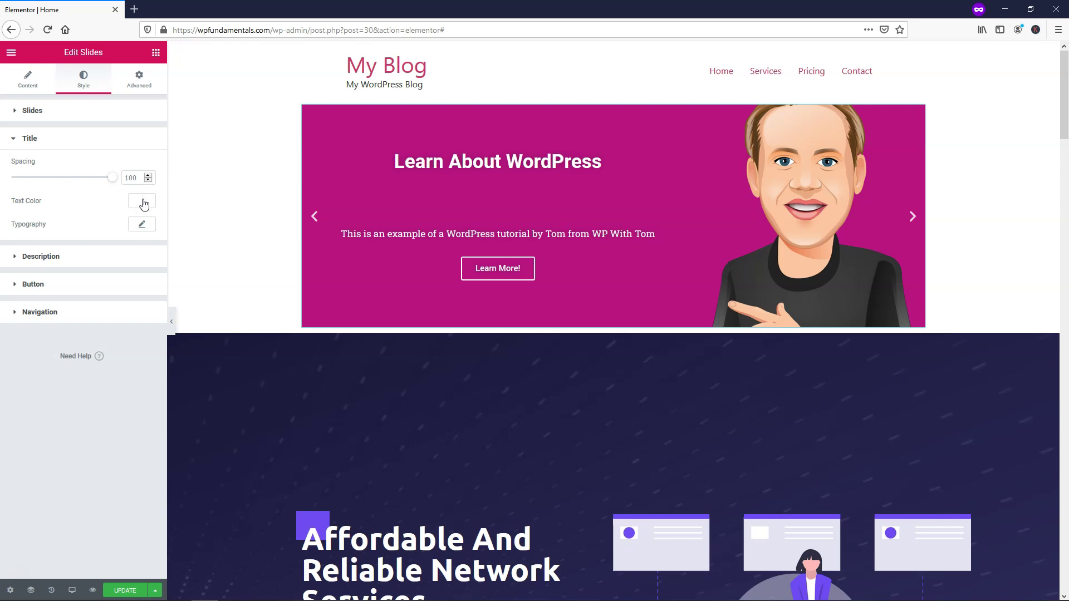
click(142, 225)
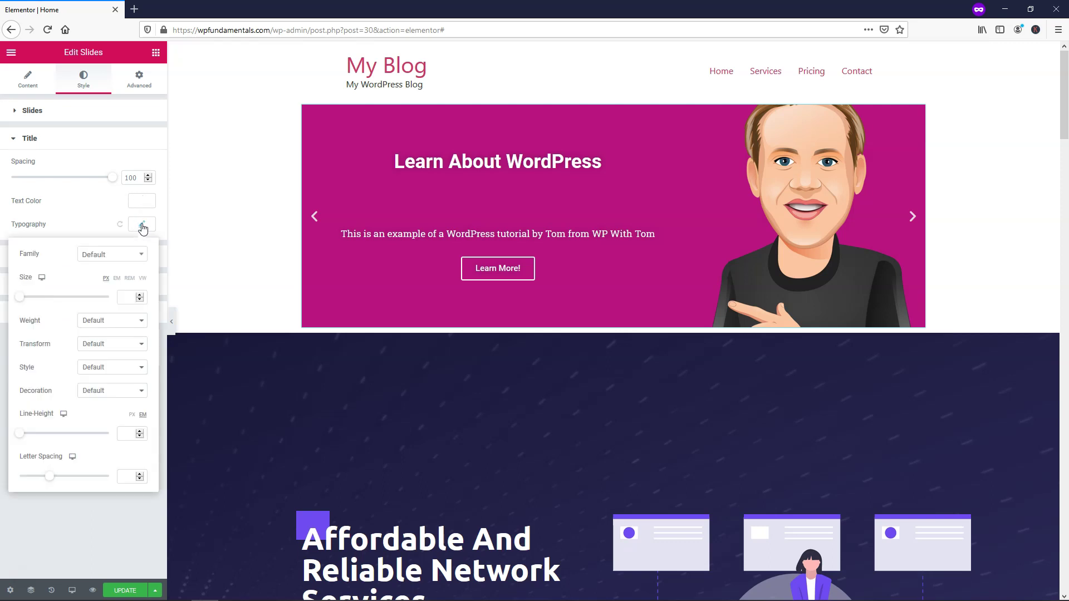
click(119, 255)
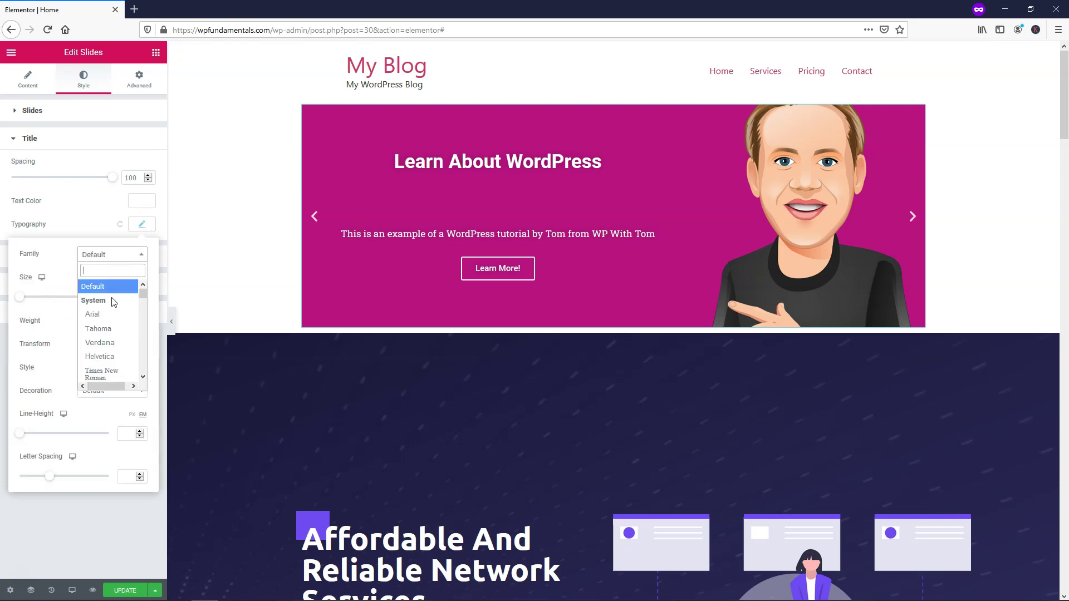
click(107, 342)
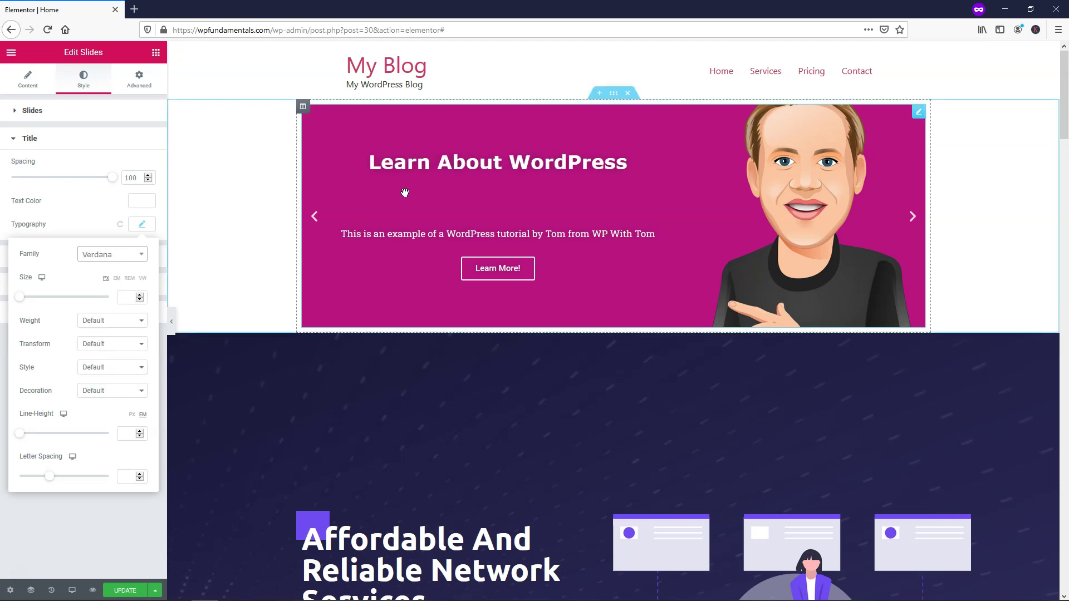
drag(20, 297, 45, 303)
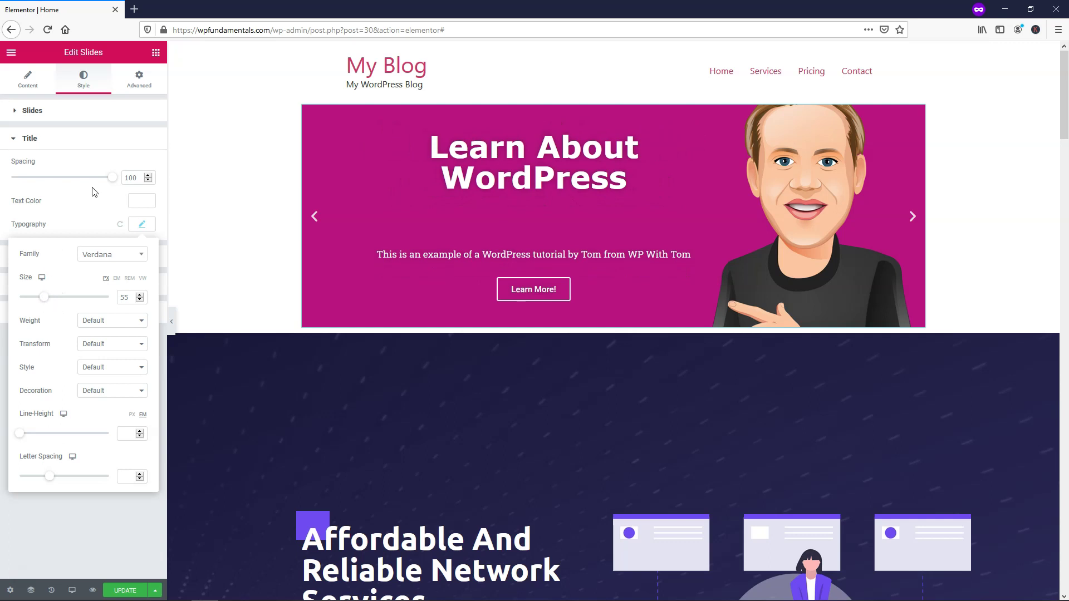
Step: Reduce the slide title's spacing to 25
drag(114, 183, 33, 190)
click(148, 175)
click(148, 176)
click(148, 176)
click(148, 175)
click(148, 175)
click(148, 175)
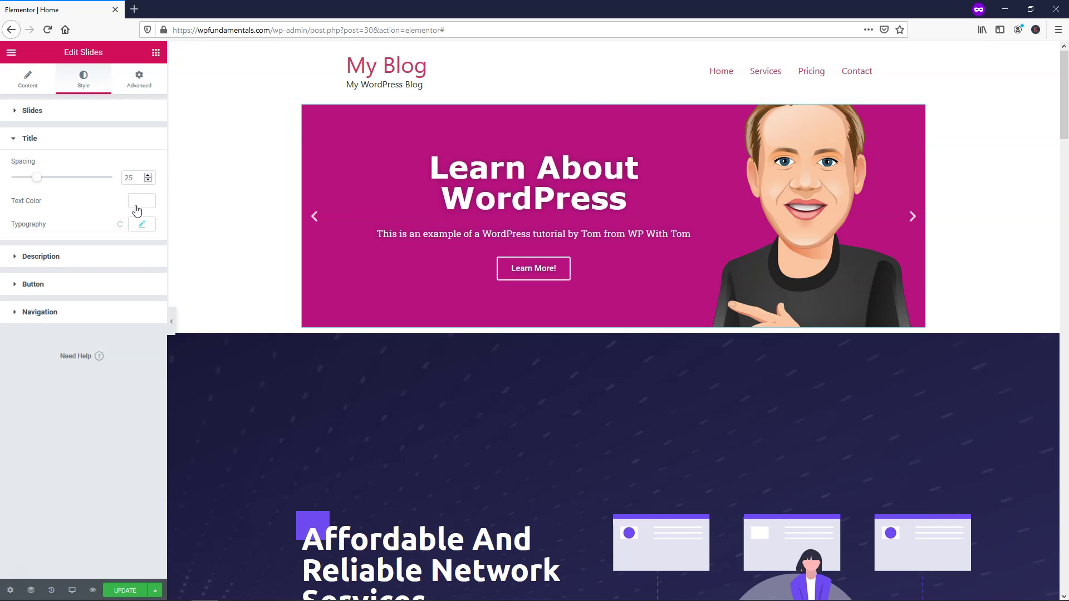
Step: Try a description spacing of 100 and settle on a spacing of 25
click(58, 259)
drag(10, 207, 157, 206)
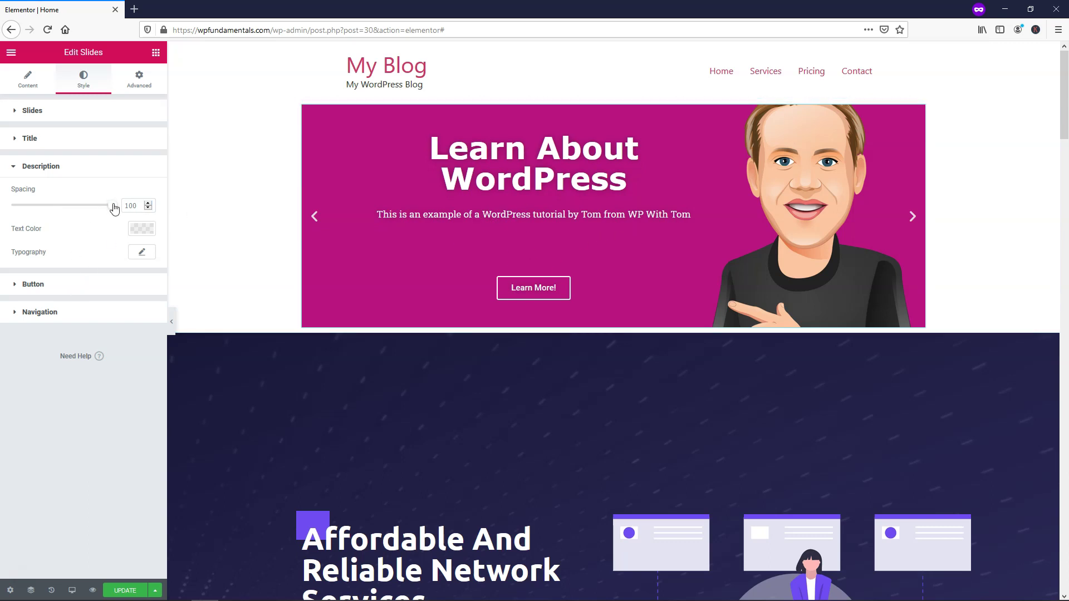
drag(112, 207, 36, 216)
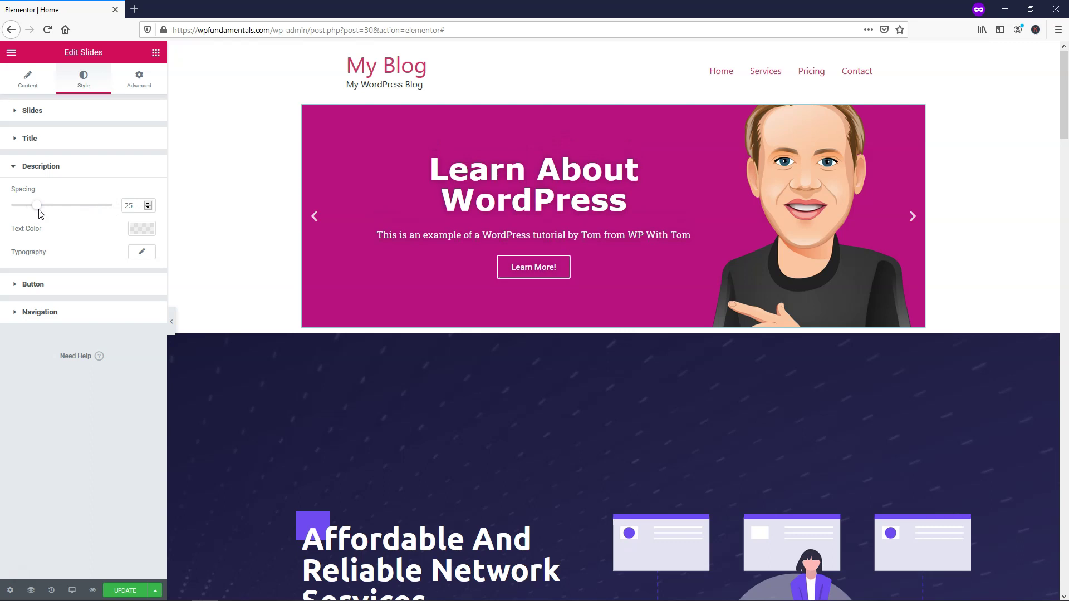
Step: Try the Medium size for the slide button and preview it on the Learn About WordPress slide
click(65, 287)
click(114, 222)
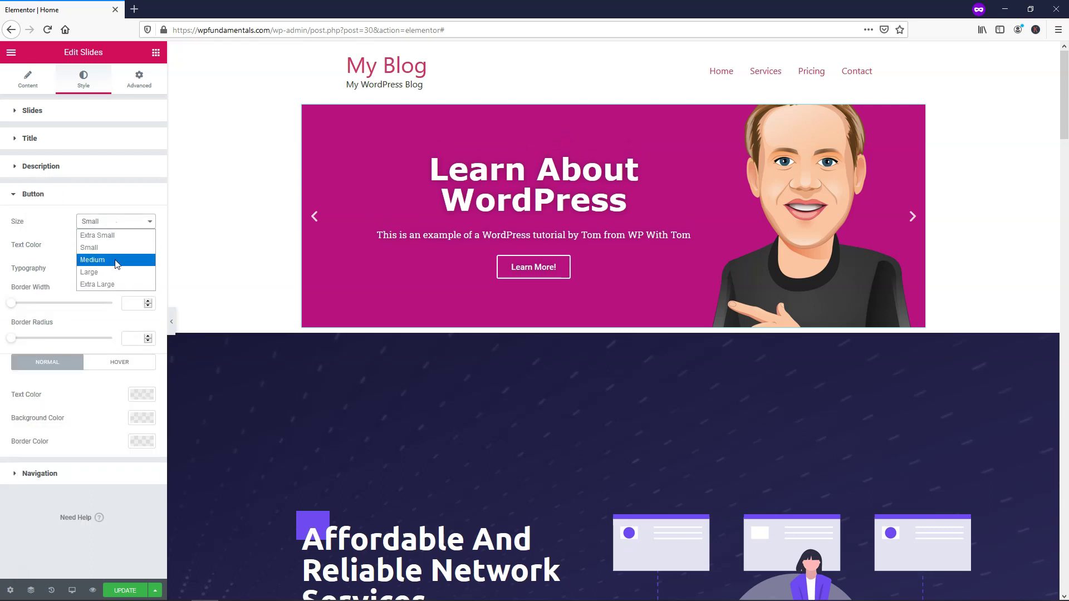
click(116, 260)
click(109, 223)
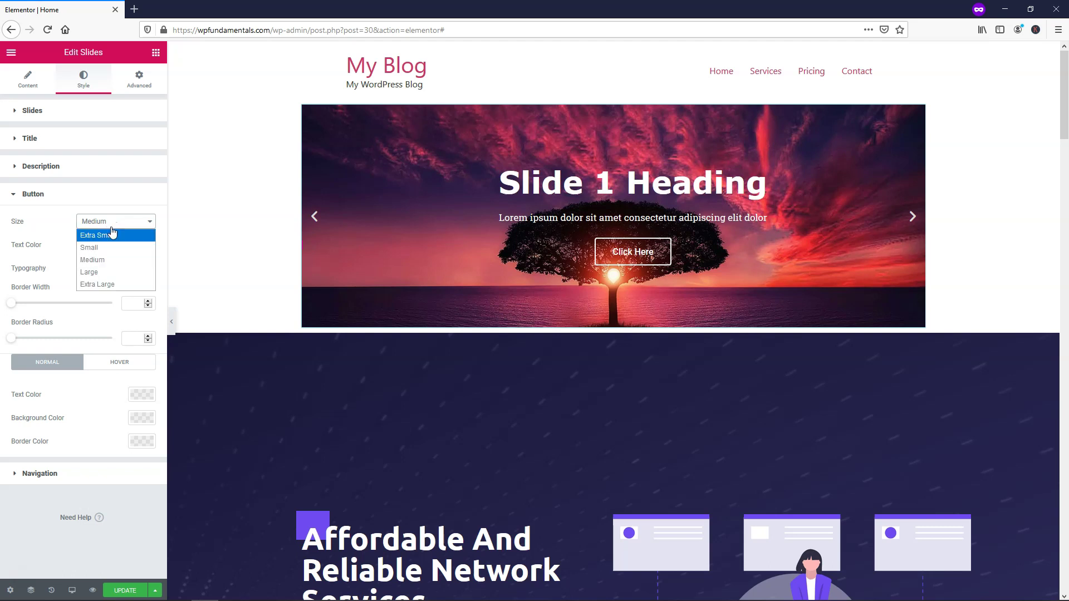
click(116, 262)
click(912, 217)
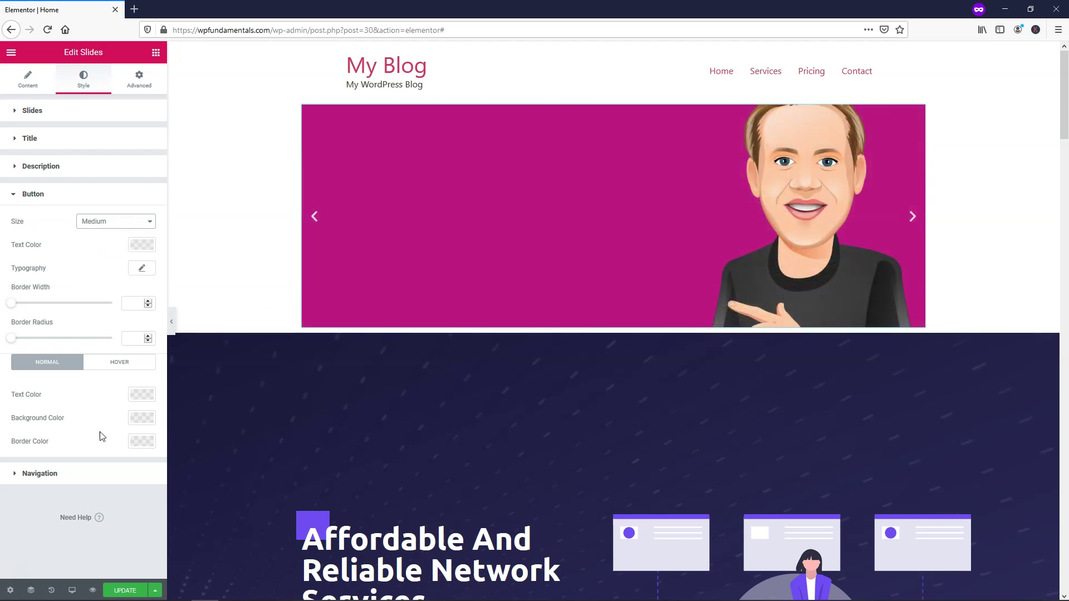
Step: Set the slide button's size to Extra Large and preview it on the Learn About WordPress slide
click(130, 221)
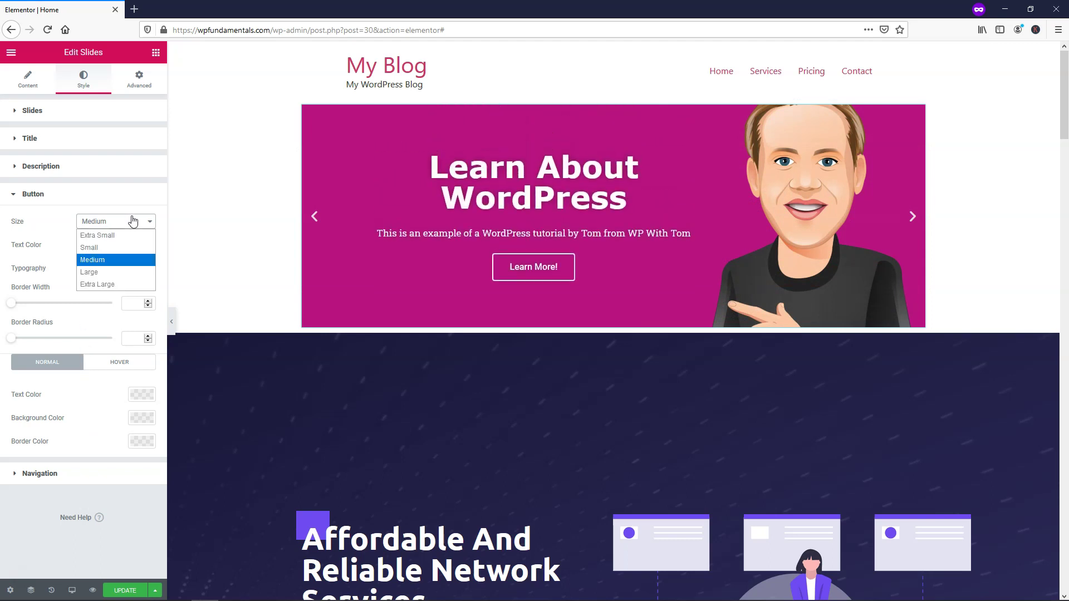
click(117, 280)
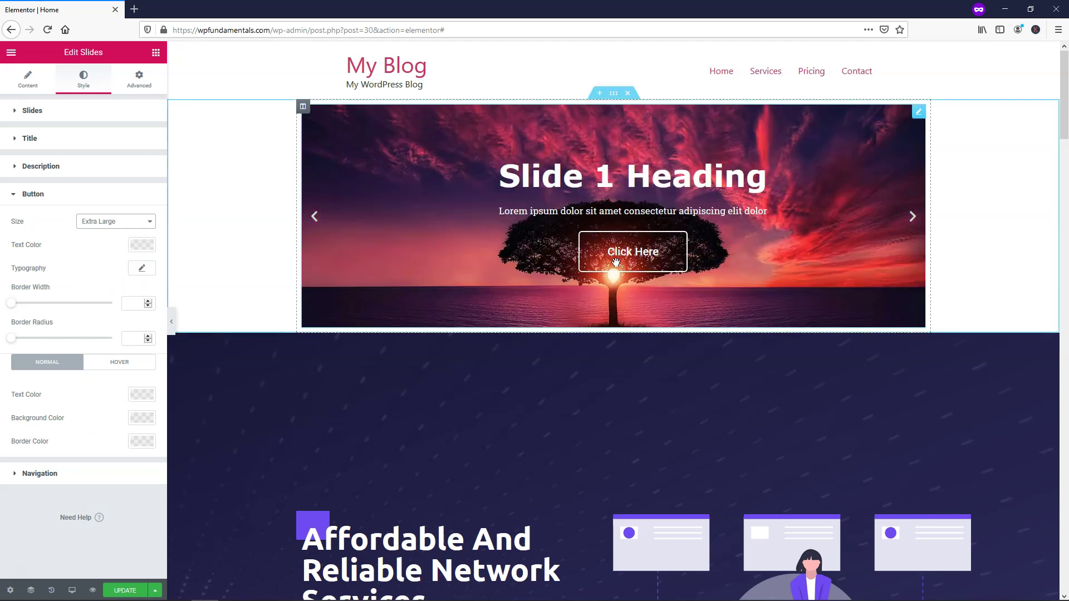
click(912, 217)
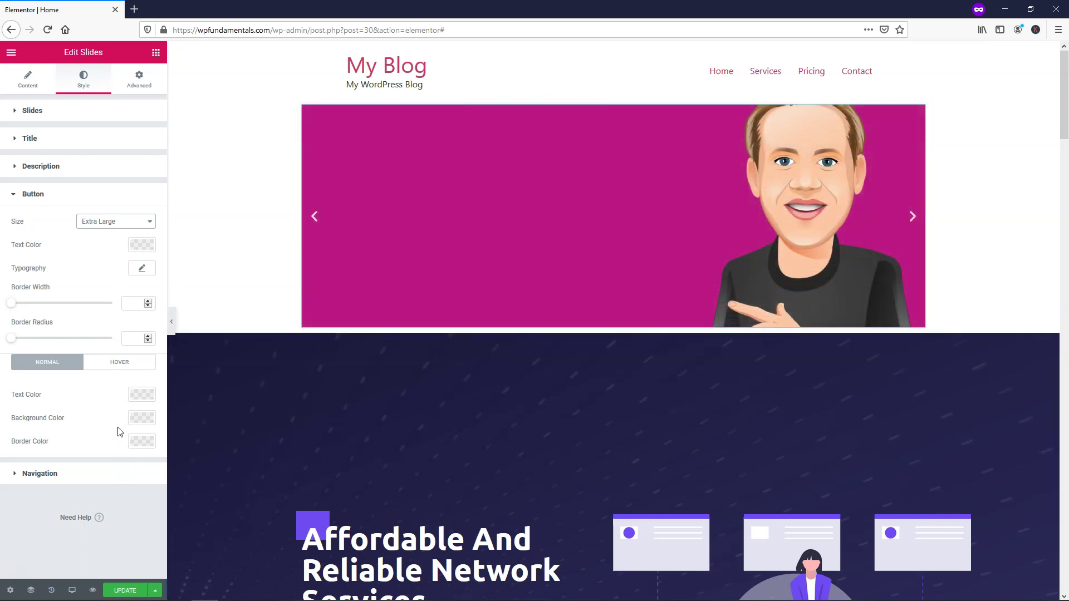
Step: Set the slide button's size back to Small
click(108, 194)
click(117, 222)
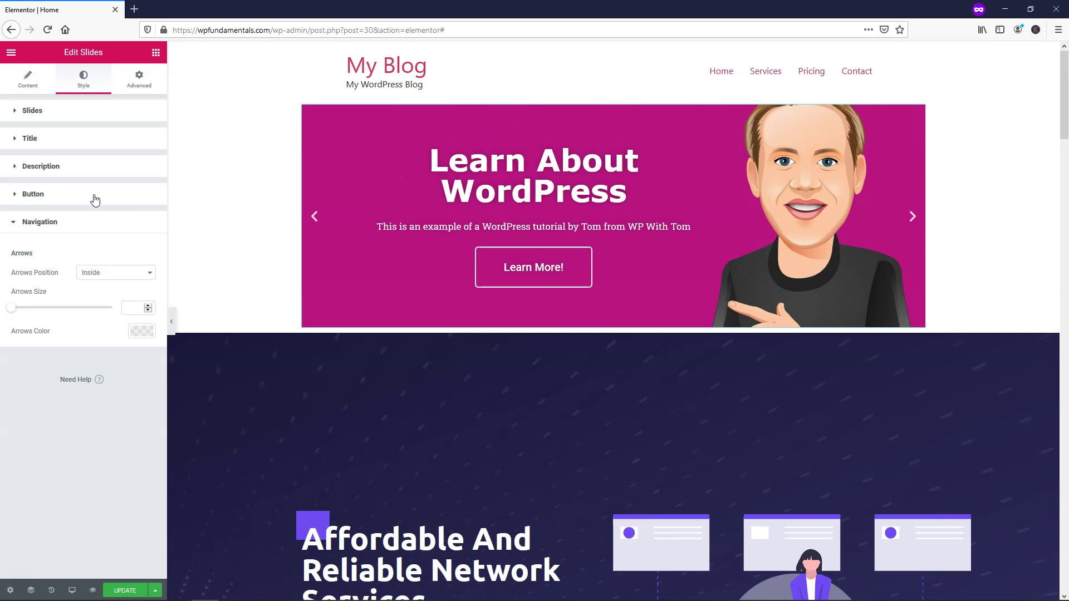
click(95, 196)
click(134, 223)
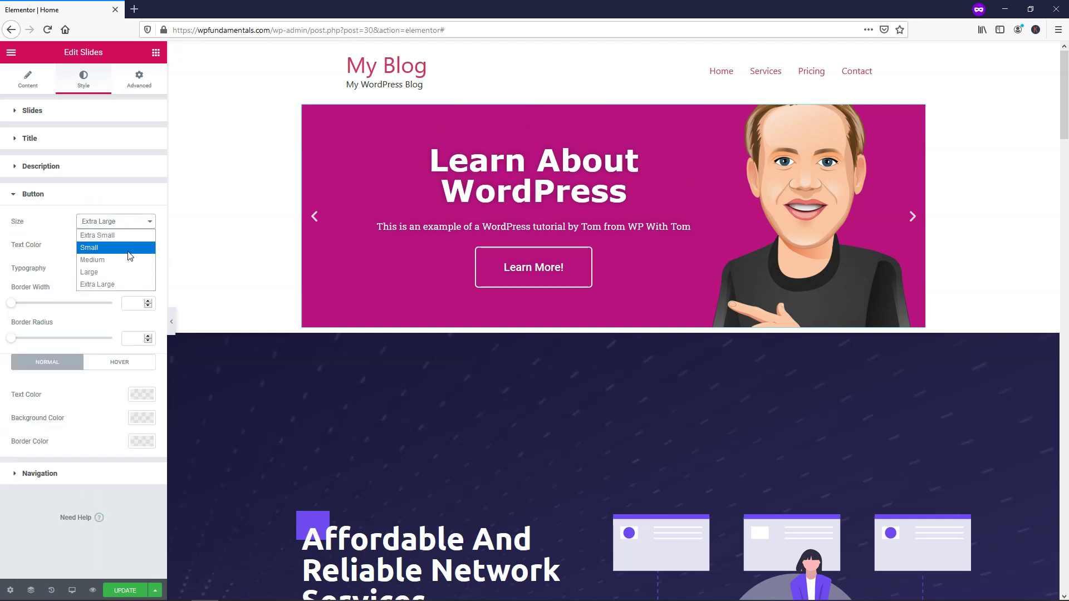
click(128, 250)
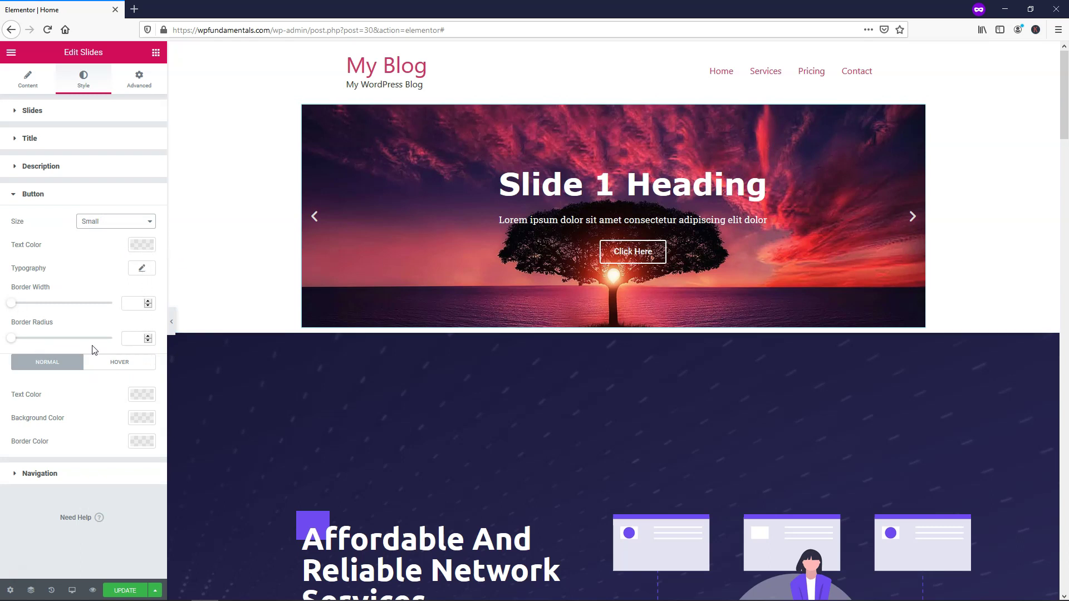
Step: Position the slider's navigation arrows outside the slides and colour them black (#000000)
click(39, 474)
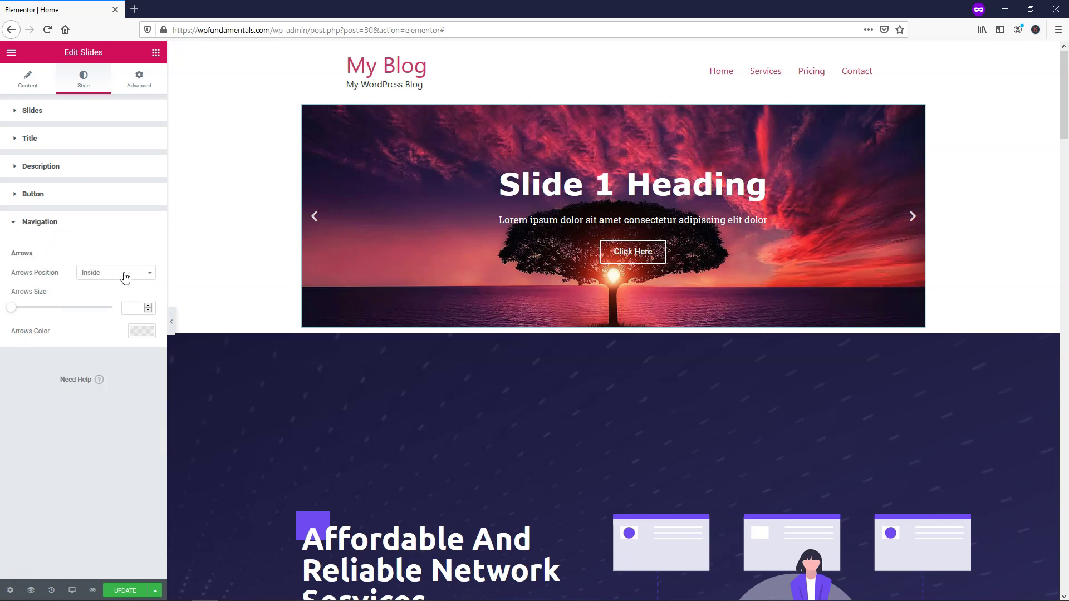
click(147, 273)
click(129, 296)
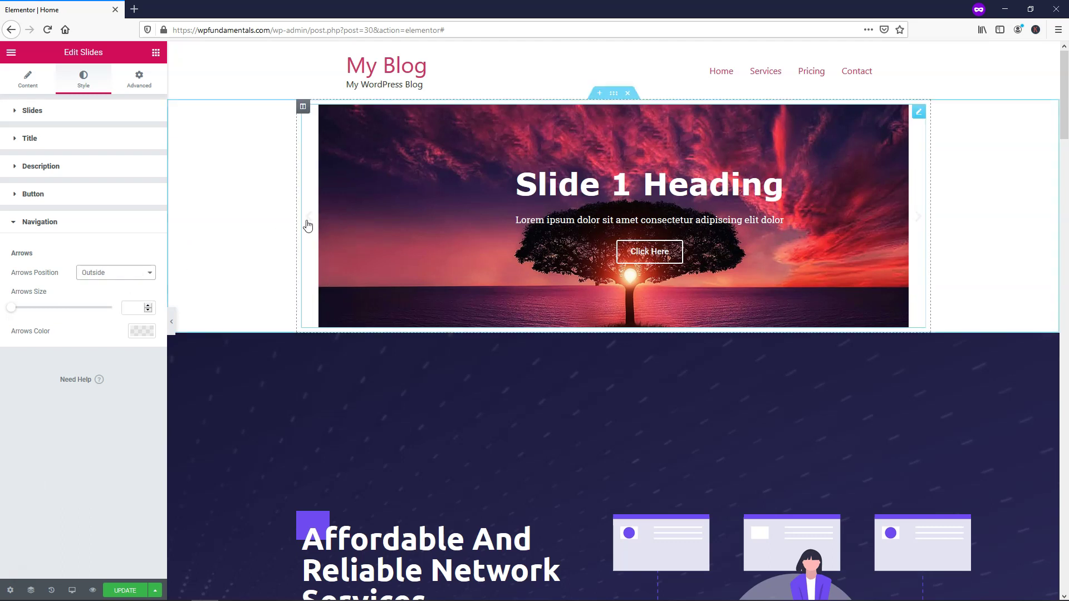
click(139, 332)
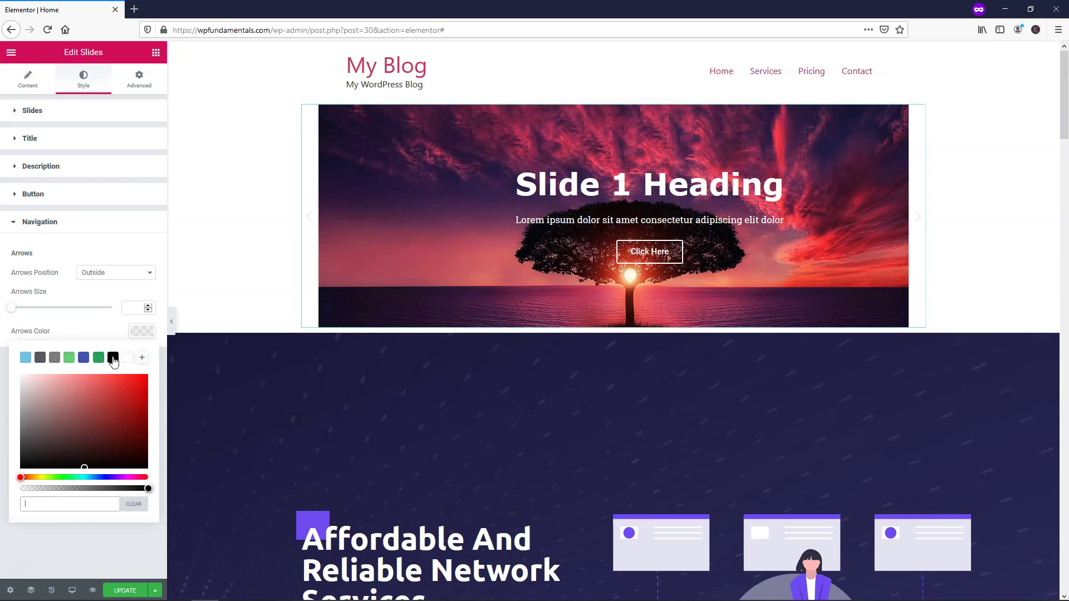
click(112, 357)
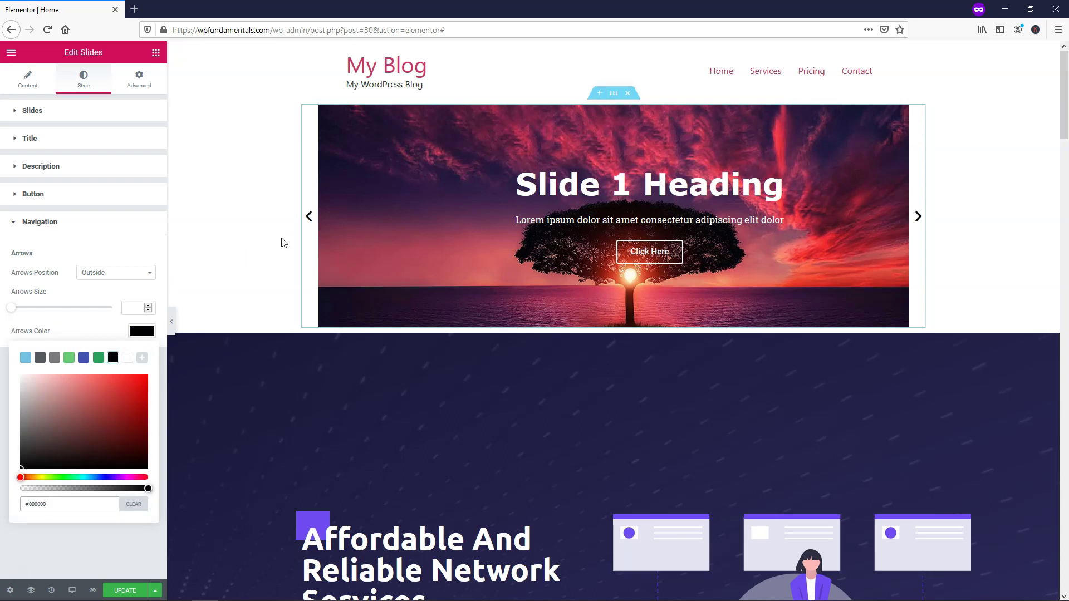
click(918, 217)
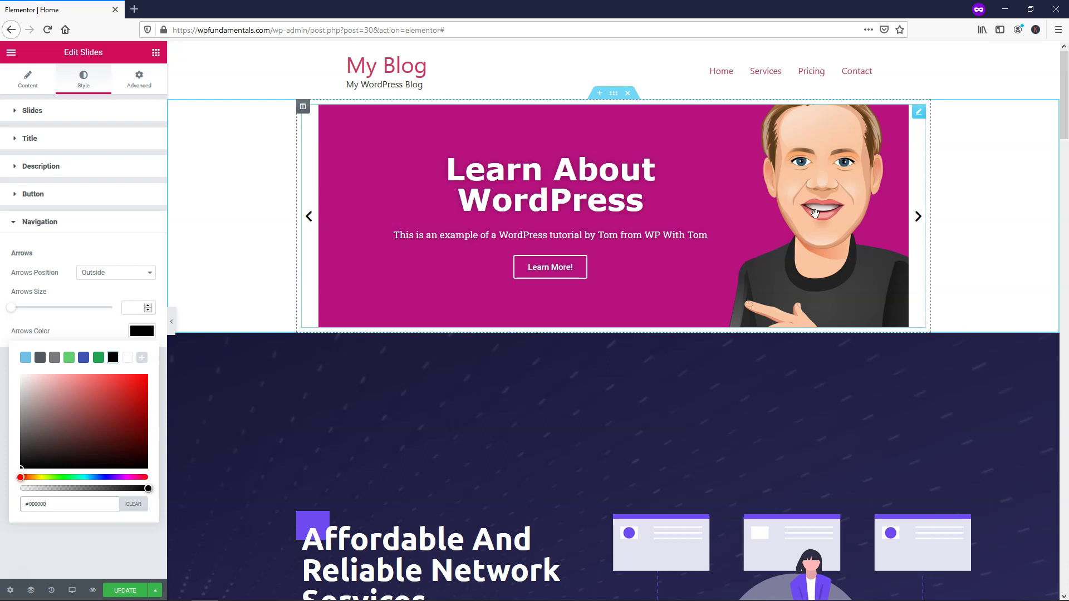
click(81, 230)
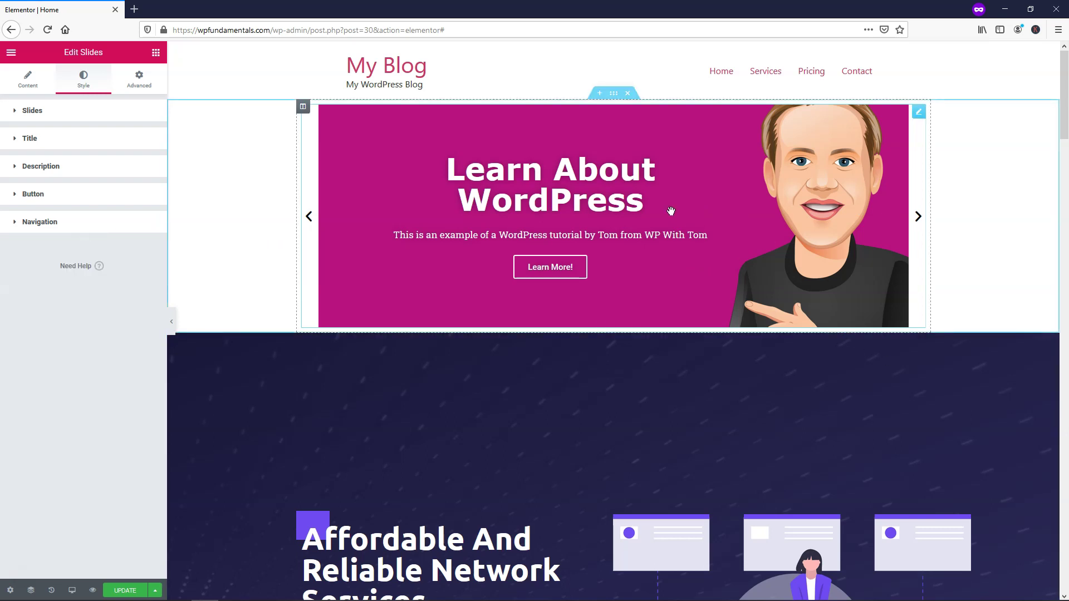
Step: Stretch the section containing the slider and set its content width to Full Width
right_click(612, 96)
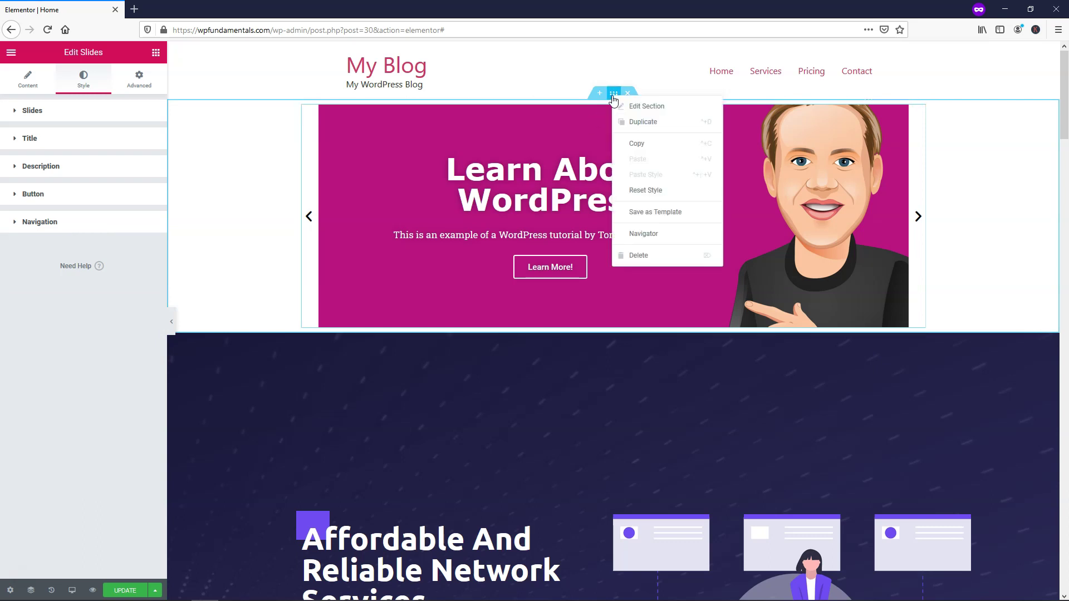
click(630, 108)
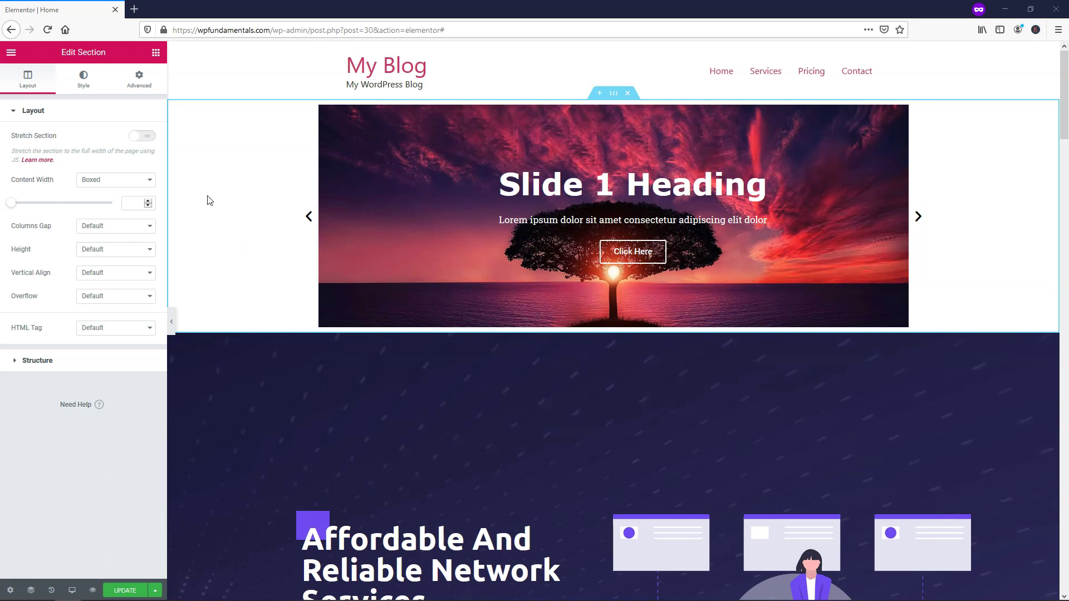
click(154, 141)
click(143, 181)
click(139, 207)
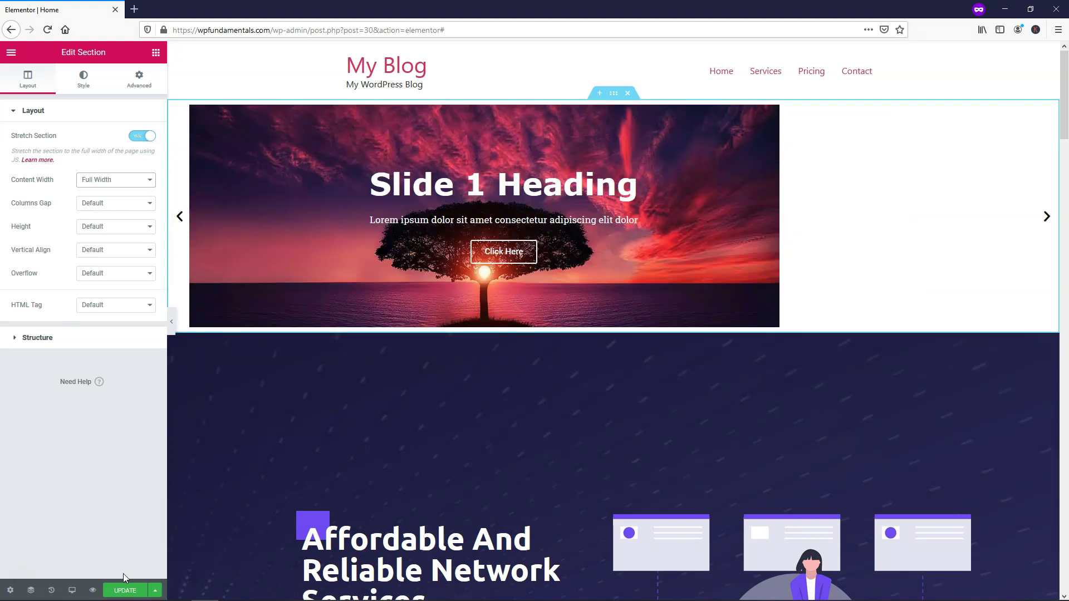
Step: Update the Home page and preview it in a new tab, advancing through the slides
click(126, 590)
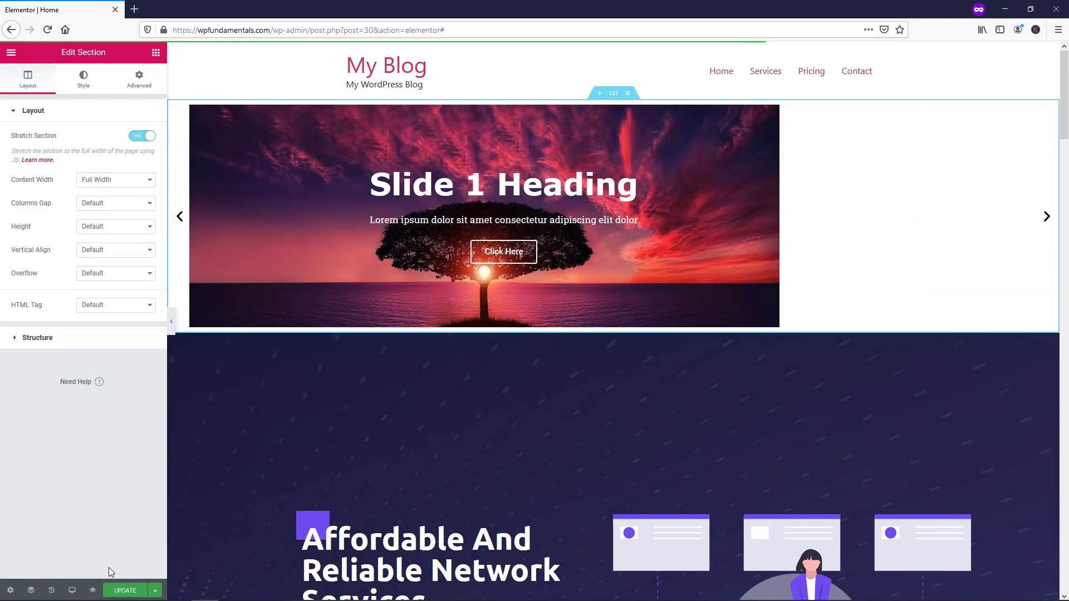
click(93, 591)
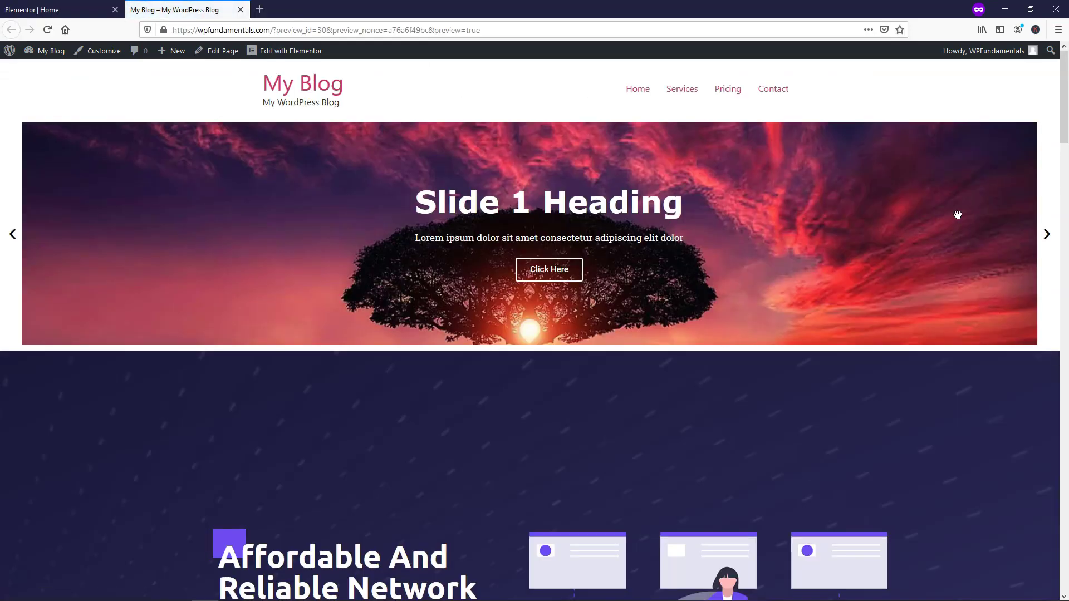
click(1046, 236)
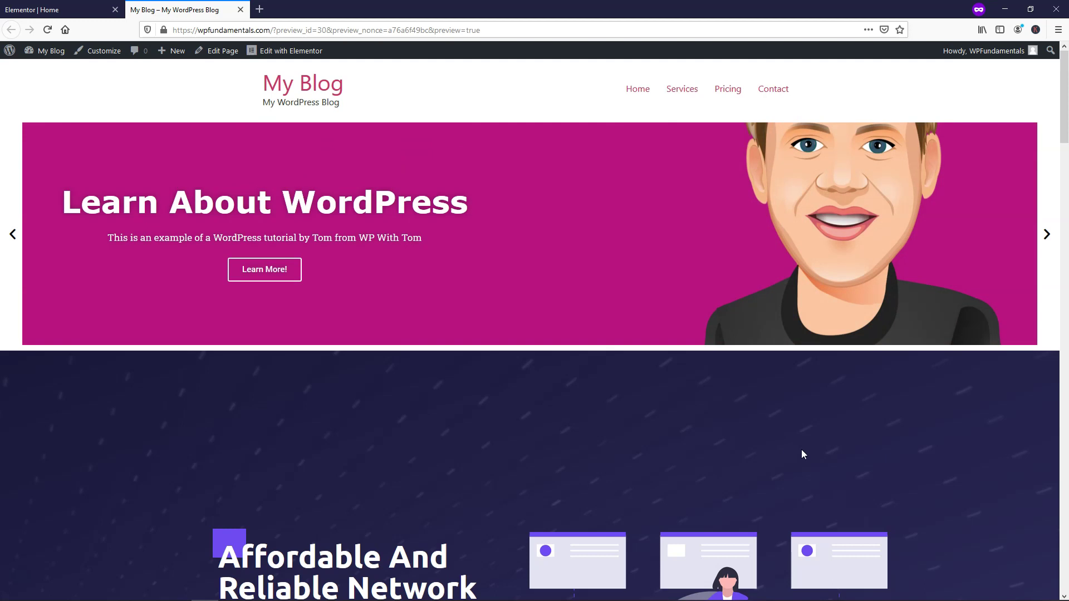
click(1046, 235)
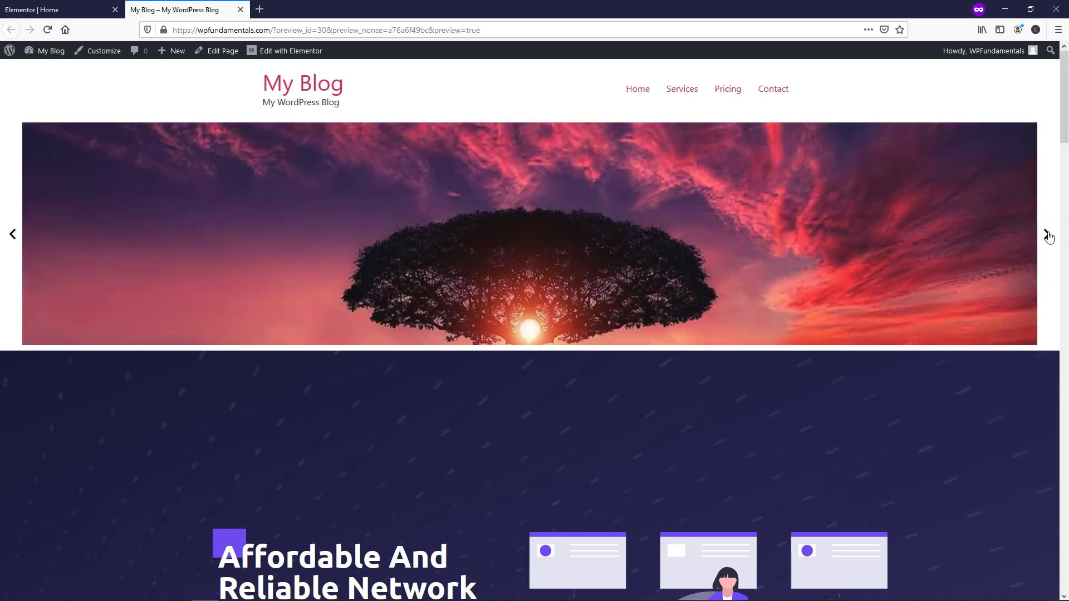